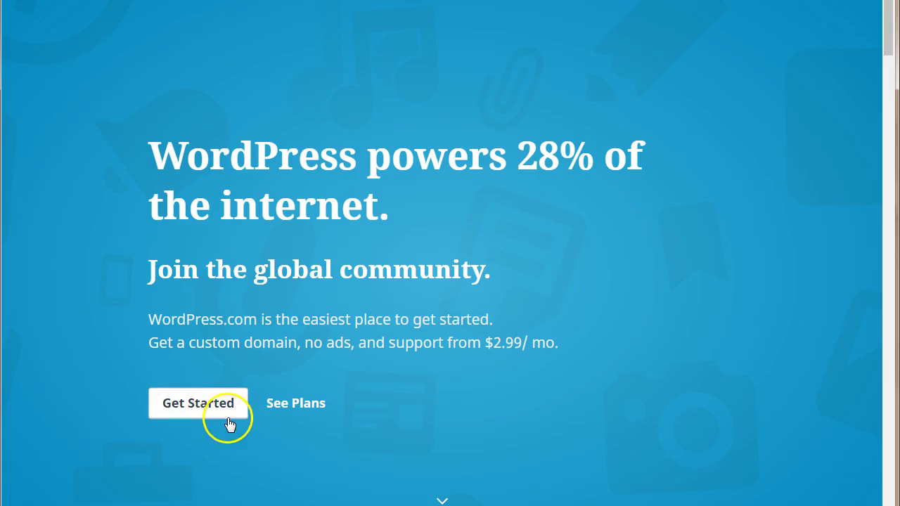
# Begin signing up for a new WordPress.com site and choose to build a business website
pyautogui.click(190, 410)
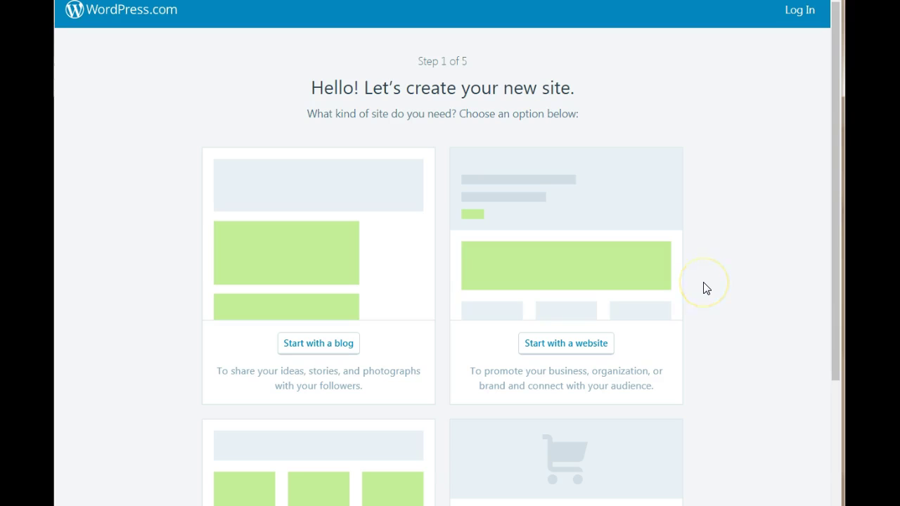
pyautogui.scroll(-3, 705, 288)
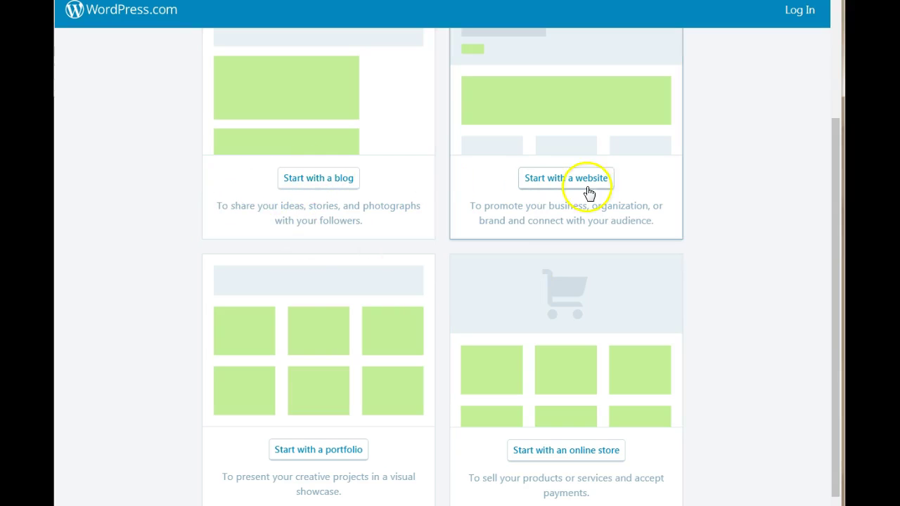
pyautogui.scroll(-1, 329, 330)
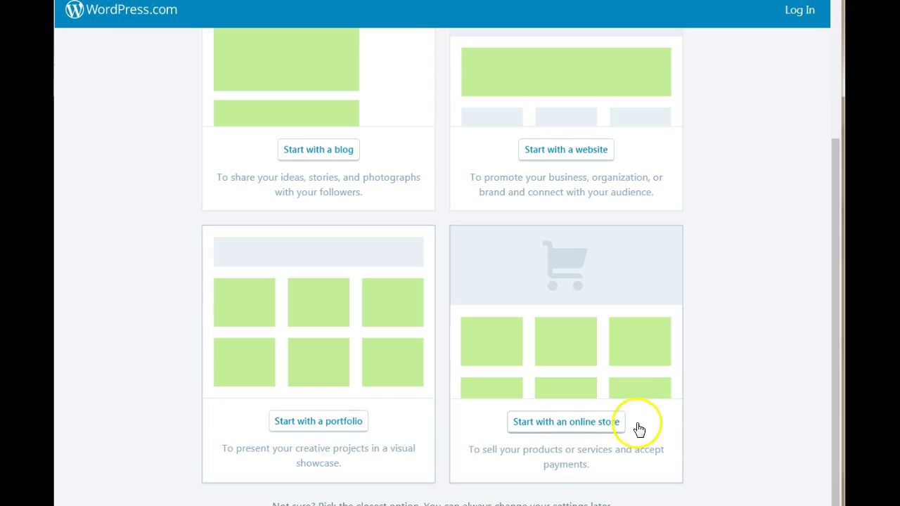
pyautogui.scroll(3, 580, 429)
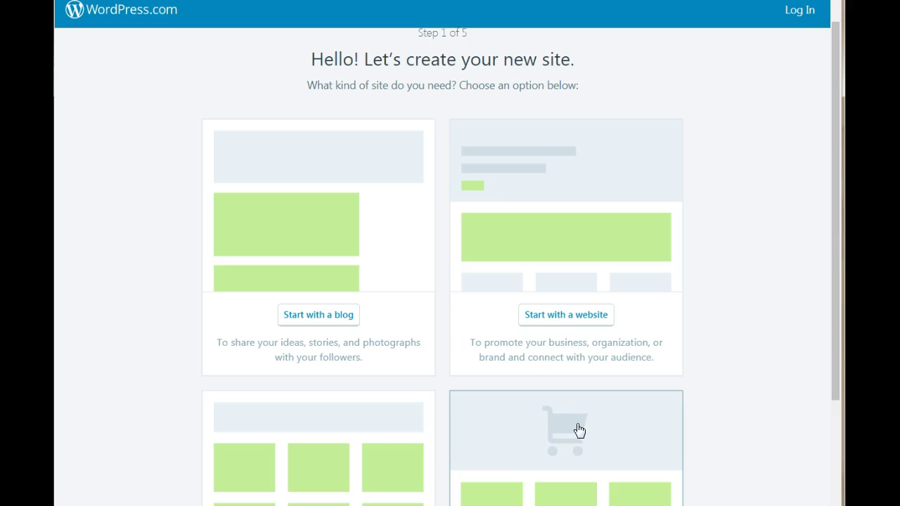
pyautogui.click(576, 314)
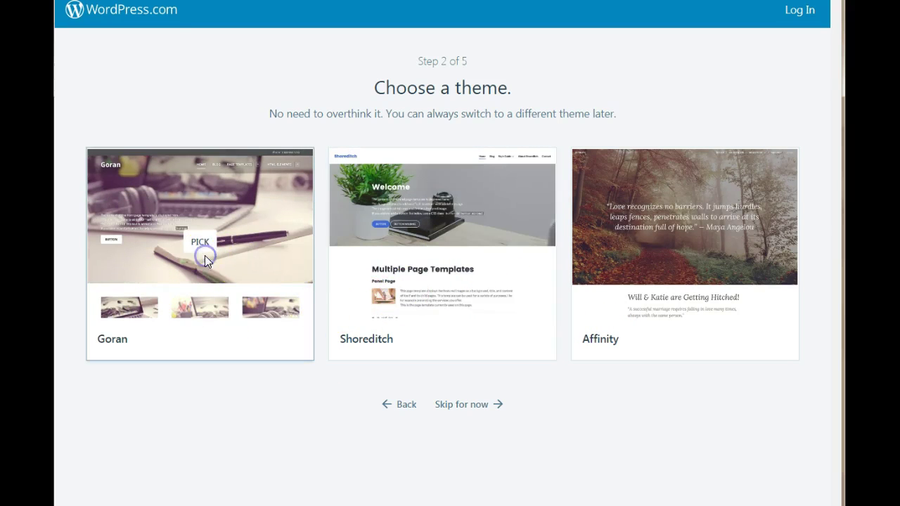
# Pick the Goran theme and take the free bluefootscrub.wordpress.com address
pyautogui.click(204, 251)
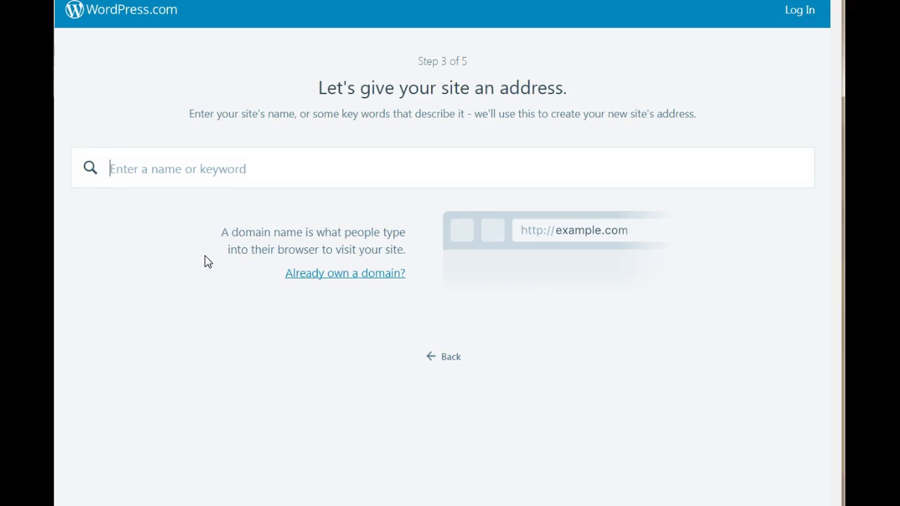
pyautogui.click(122, 172)
pyautogui.write('blu')
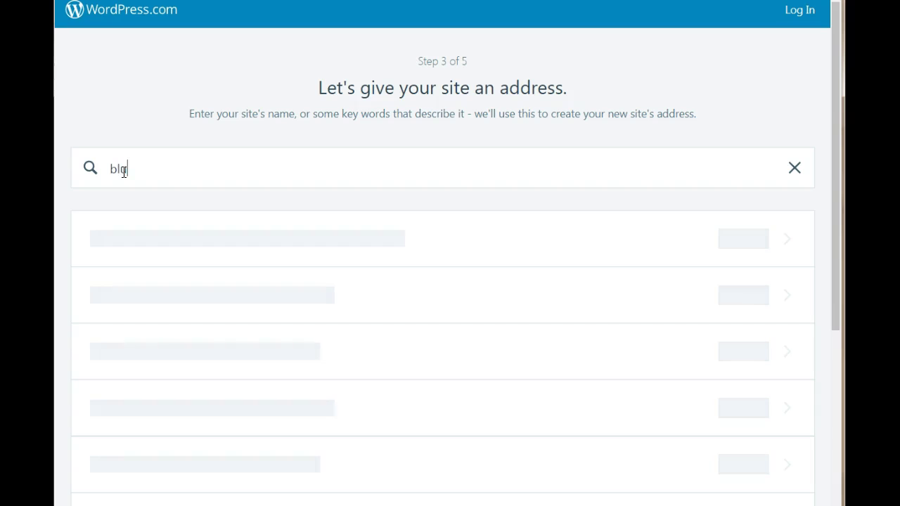
pyautogui.write('efootscrub')
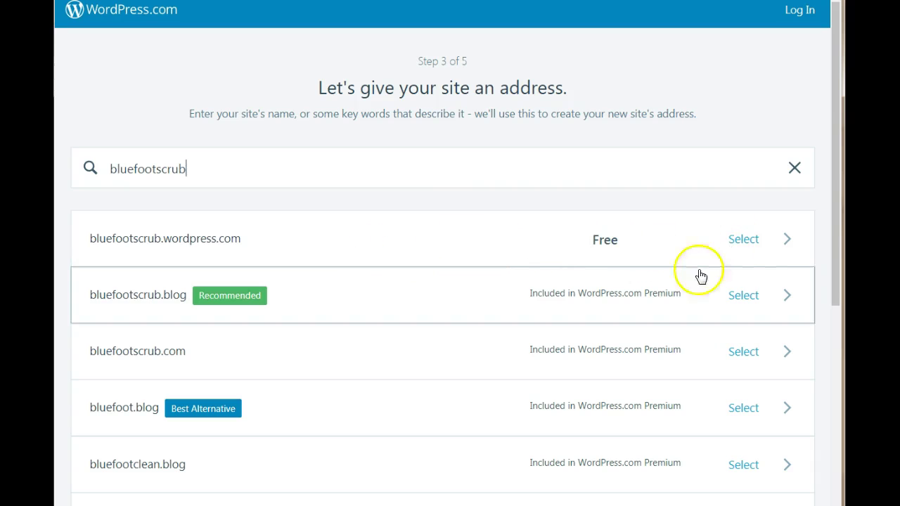
pyautogui.click(742, 239)
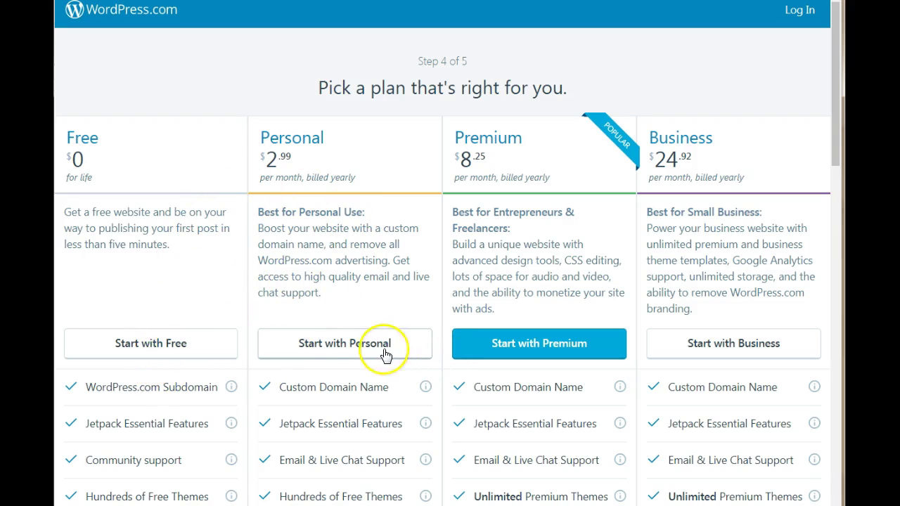
# Continue with the Free plan and create the account with e-mail, username and password
pyautogui.click(133, 348)
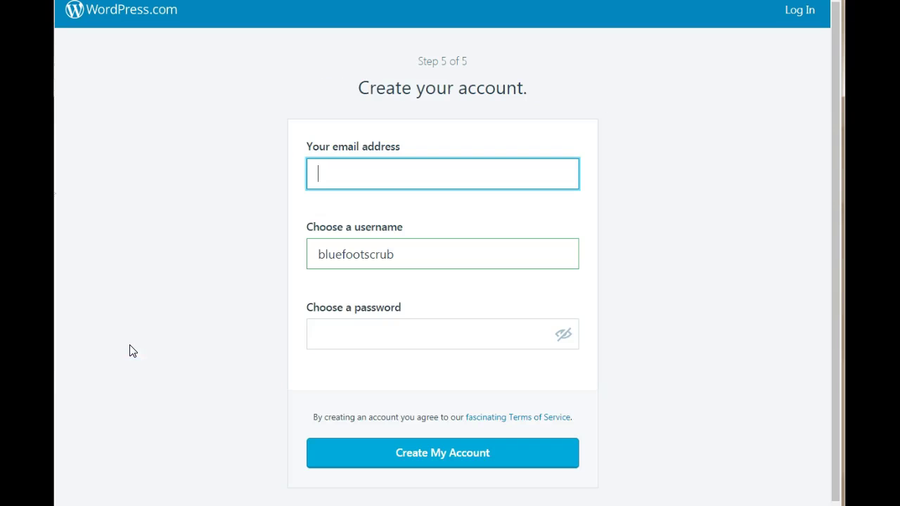
pyautogui.click(396, 169)
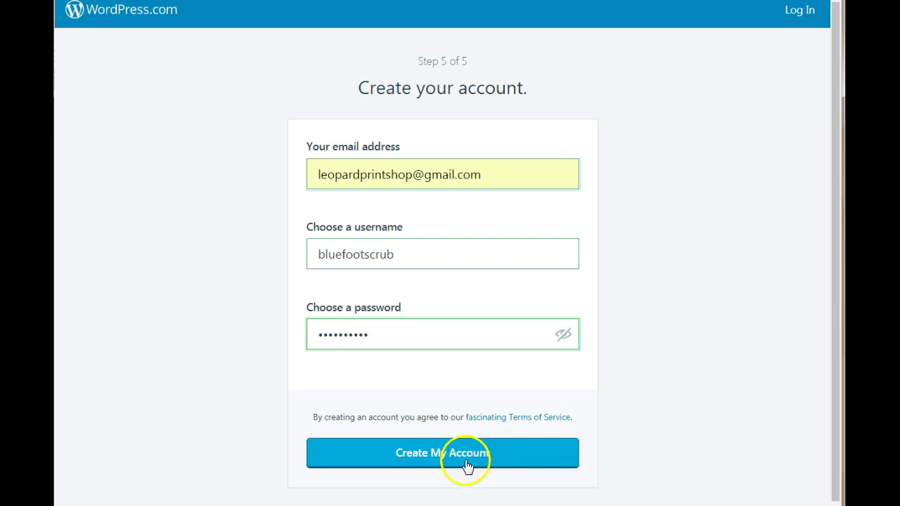
pyautogui.click(421, 454)
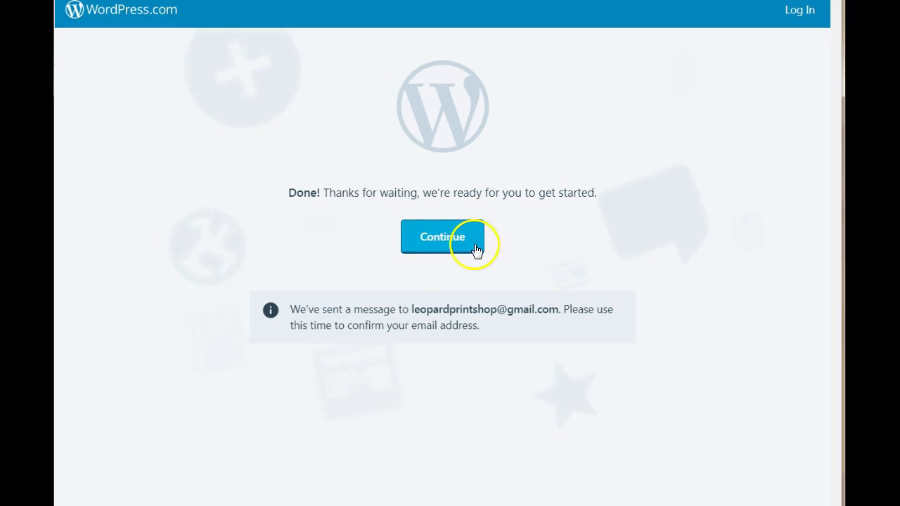
# Continue into the new site and open the Customizer's Site Identity settings
pyautogui.click(431, 236)
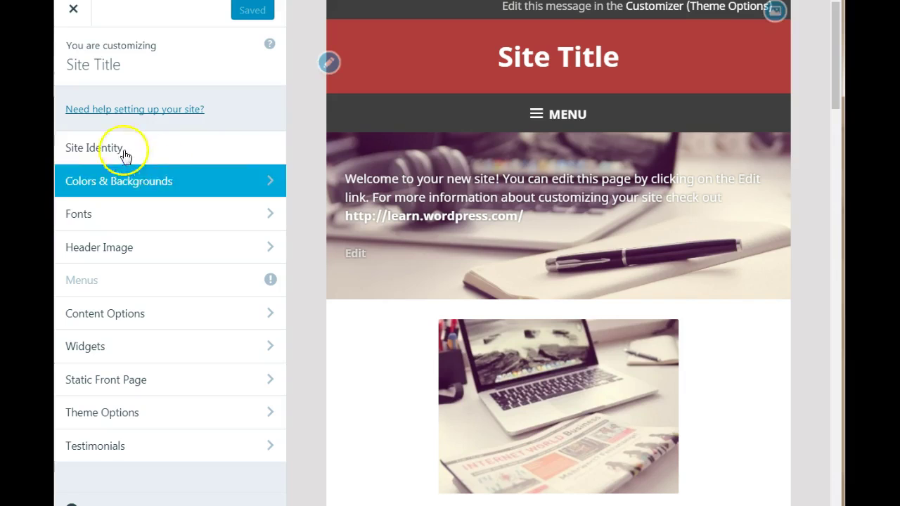
pyautogui.click(153, 148)
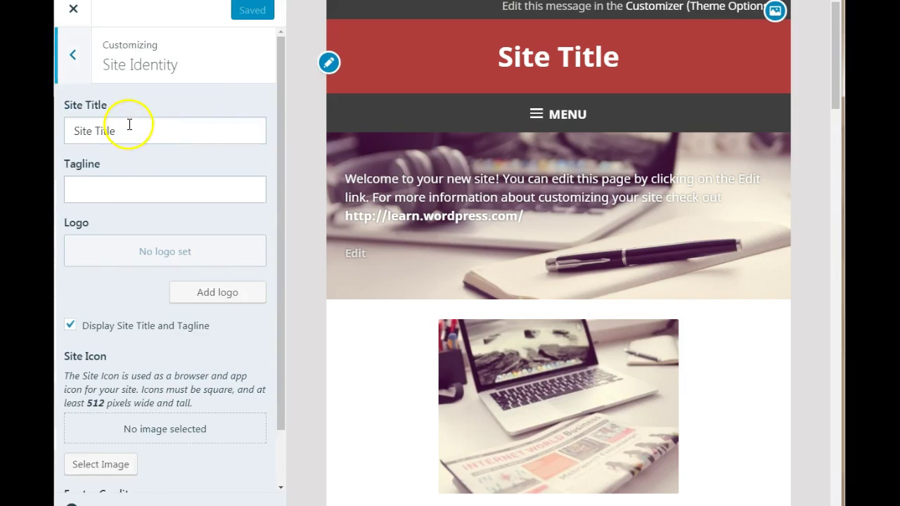
# Replace the site title with 'Blue Foot Scrub'
pyautogui.click(122, 131)
pyautogui.hotkey('ctrl', 'a')
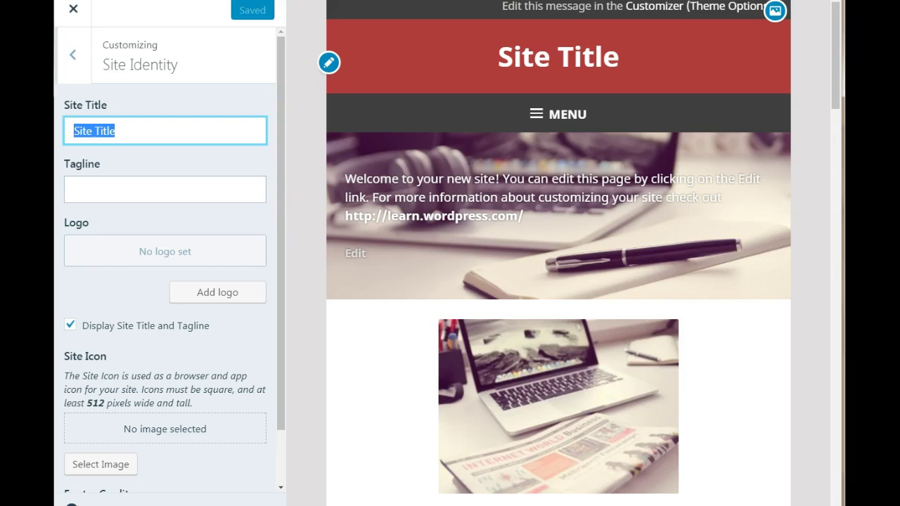
pyautogui.write('Blu')
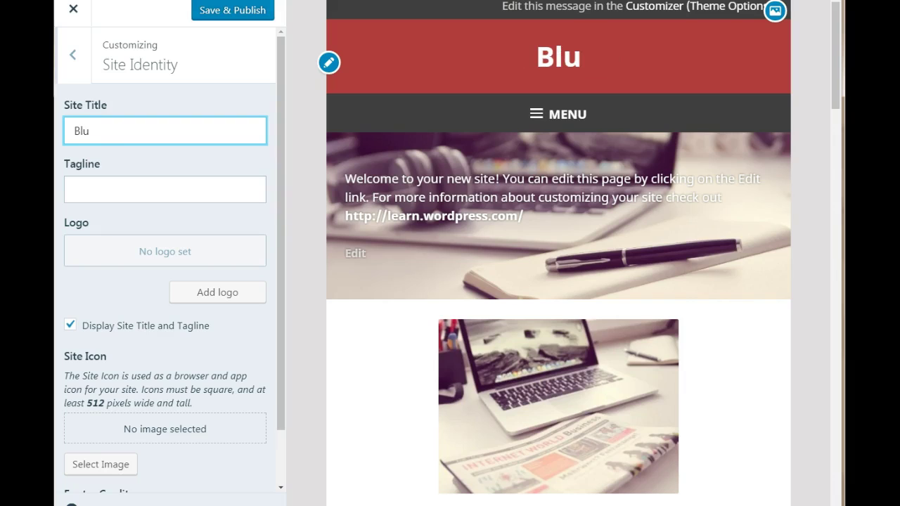
pyautogui.write('e')
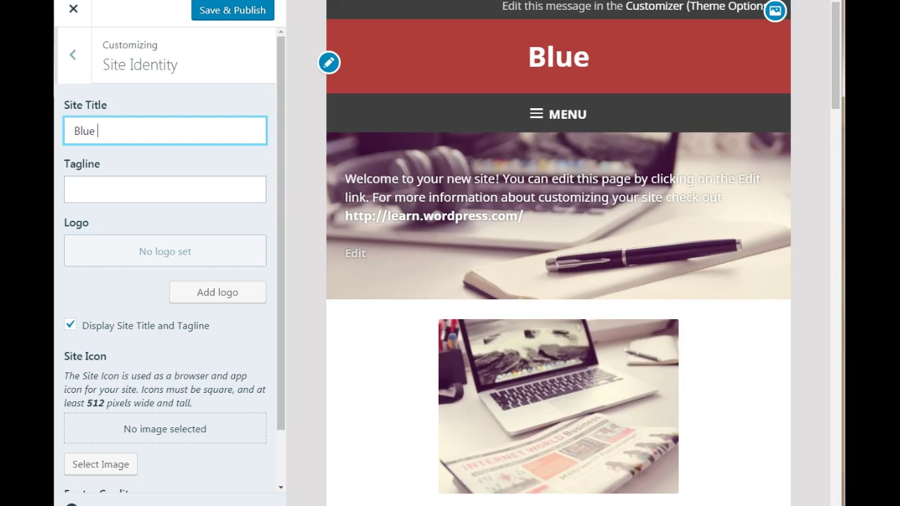
pyautogui.write(' Foot S')
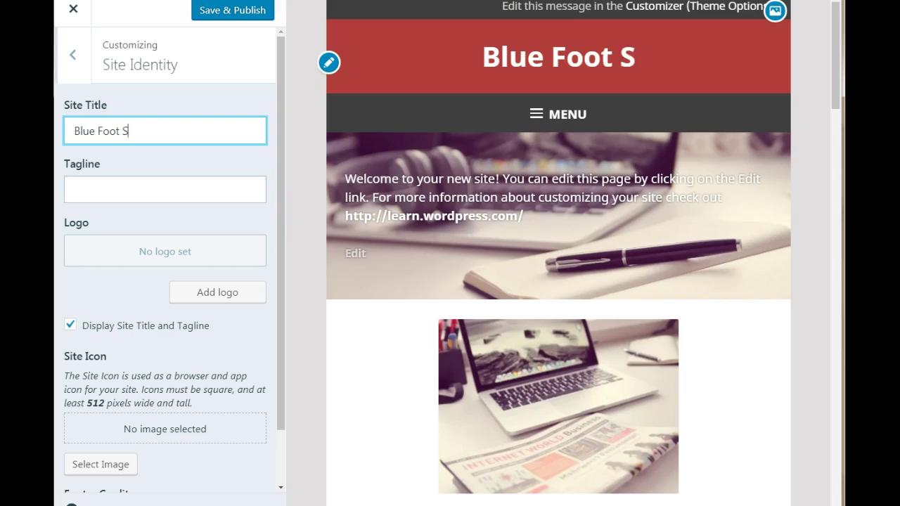
pyautogui.write('crub')
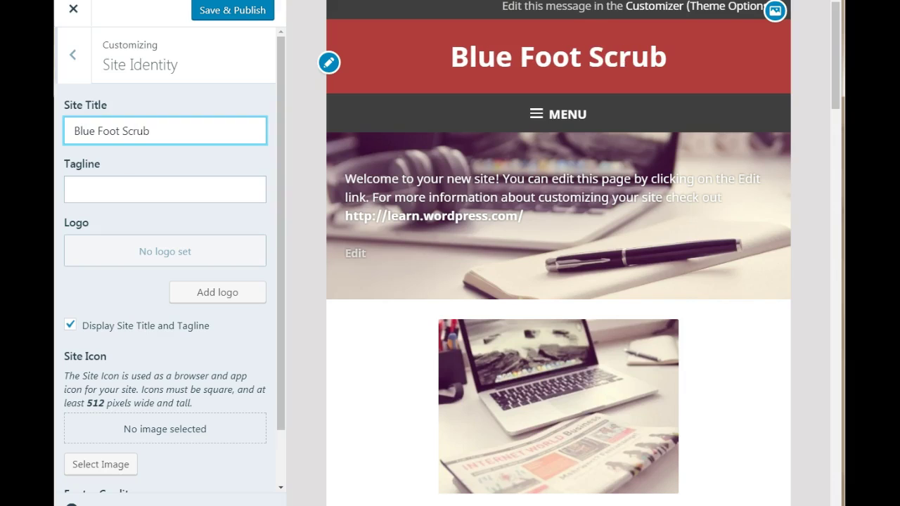
# Enter a foot-scrub keyword tagline and start adding a site logo
pyautogui.click(89, 186)
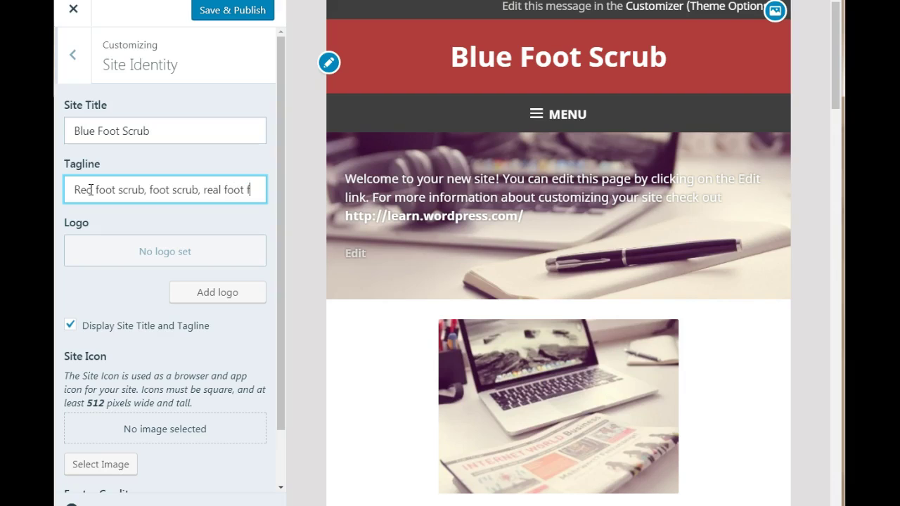
pyautogui.write('oots,')
pyautogui.scroll(-2, 125, 243)
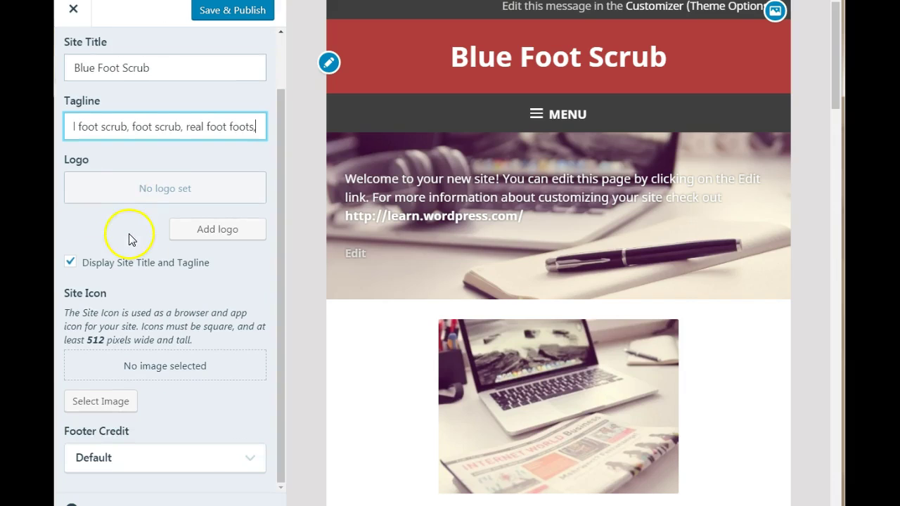
pyautogui.click(193, 237)
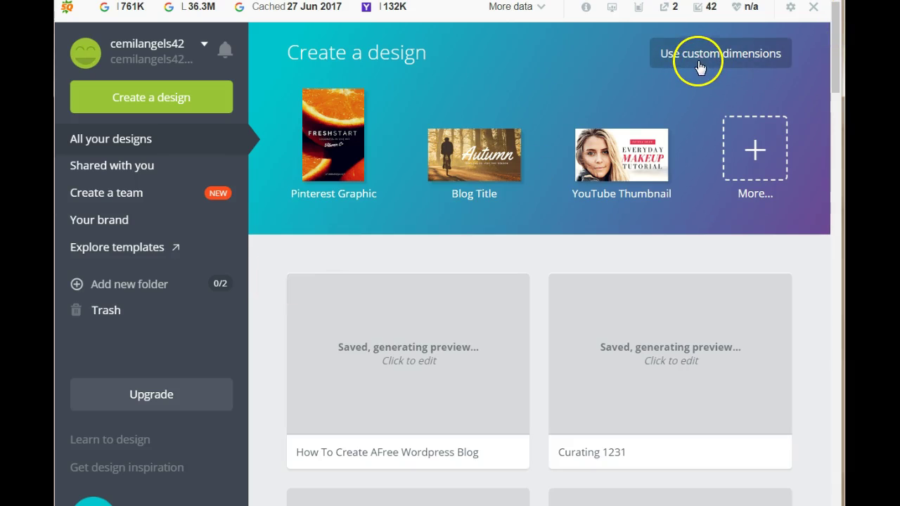
# Create a new Canva design with custom dimensions 200 pixels wide
pyautogui.click(715, 61)
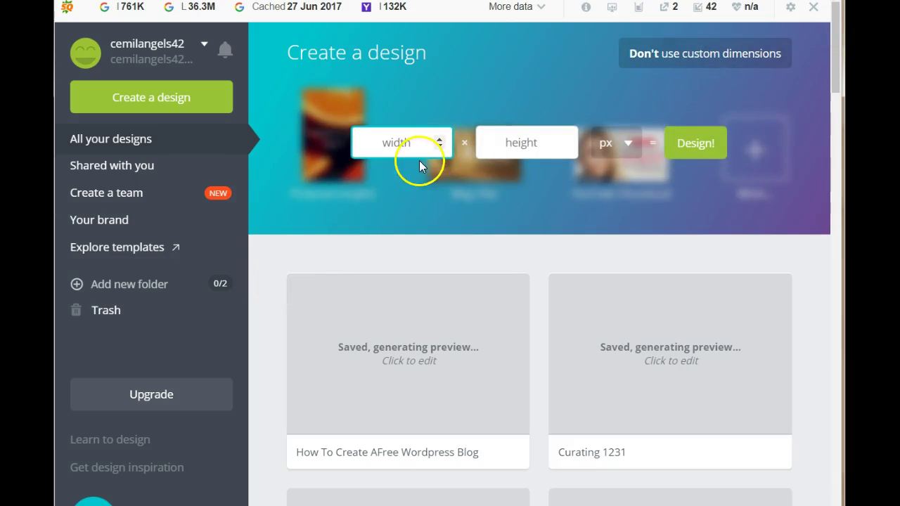
pyautogui.write('200')
pyautogui.click(538, 141)
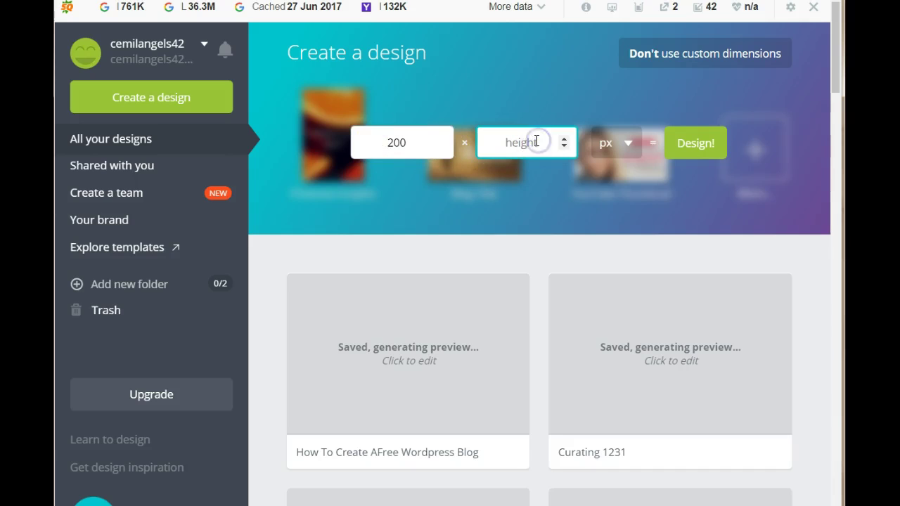
pyautogui.click(709, 146)
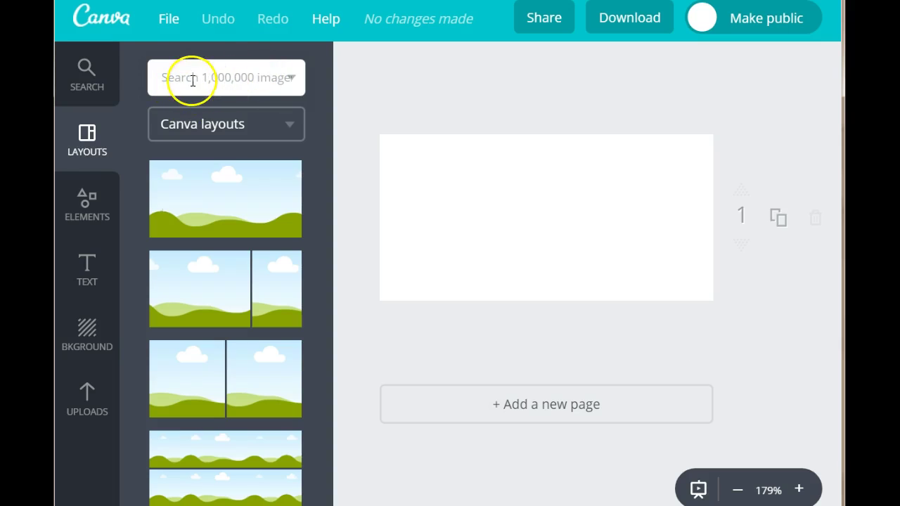
# Search Canva's image library for 'logos'
pyautogui.click(193, 80)
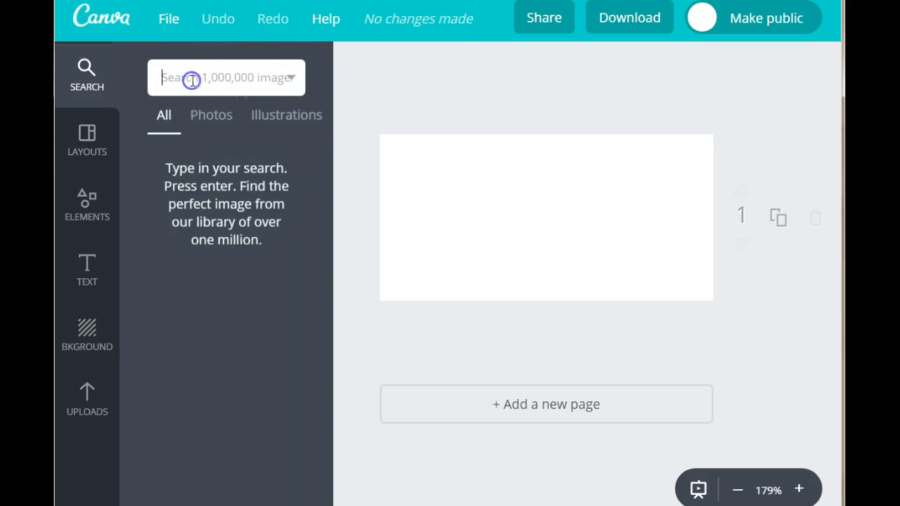
pyautogui.write('logos')
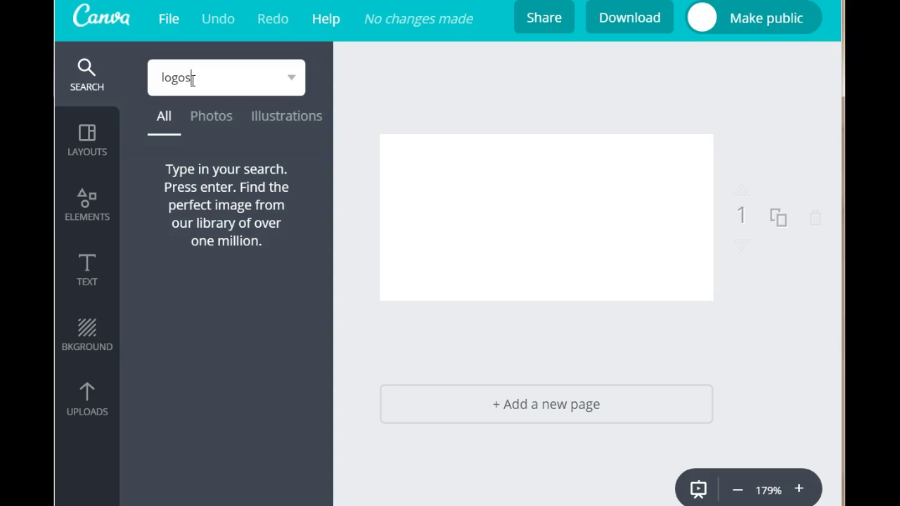
pyautogui.press('Return')
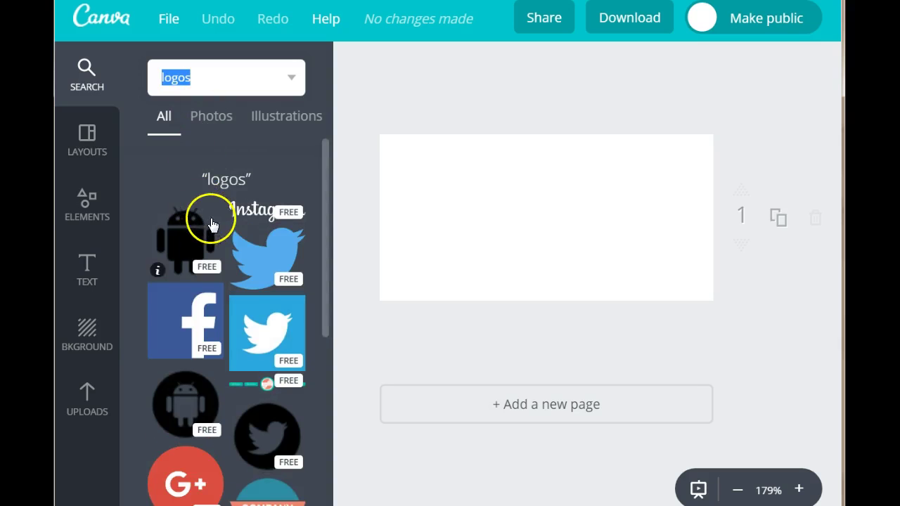
pyautogui.scroll(-7, 211, 223)
pyautogui.scroll(2, 235, 251)
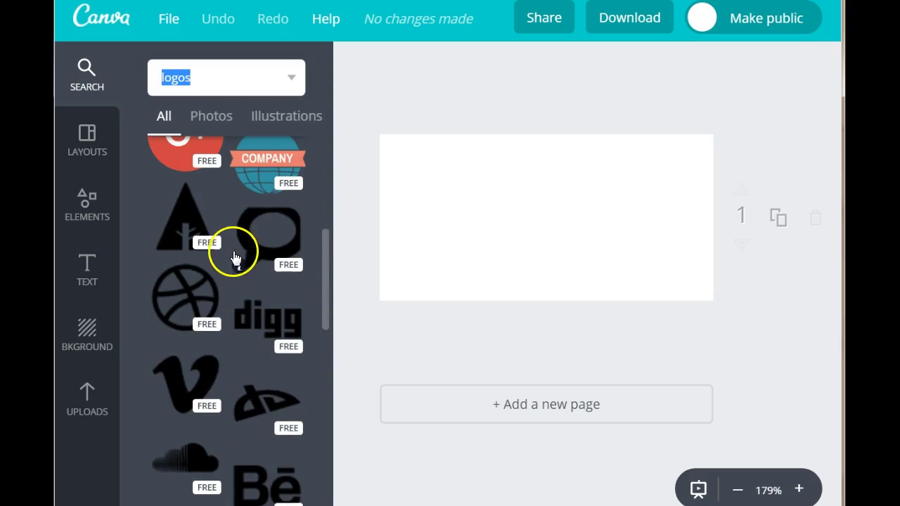
# Place the COMPANY globe logo on the page, resize it and align it to the left edge
pyautogui.scroll(2, 253, 256)
pyautogui.moveTo(241, 321); pyautogui.dragTo(560, 279)
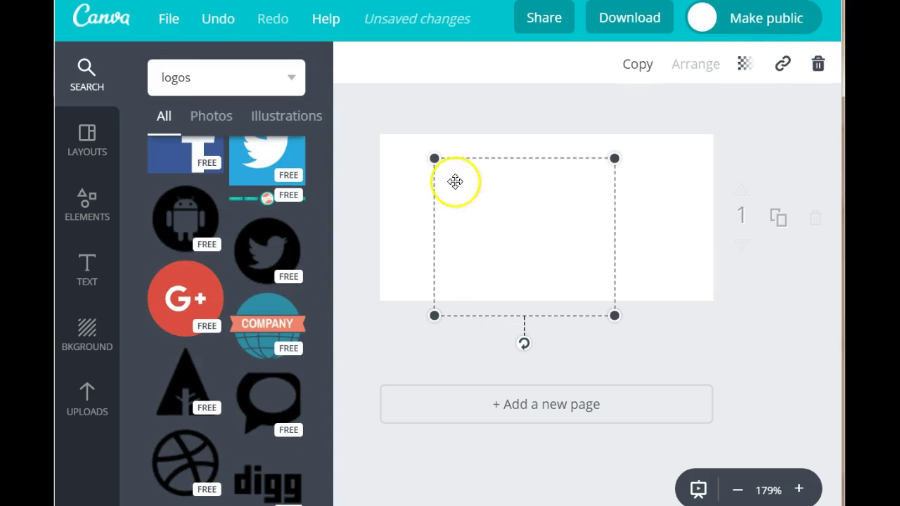
pyautogui.moveTo(453, 177); pyautogui.dragTo(378, 149)
pyautogui.moveTo(486, 193); pyautogui.dragTo(476, 217)
pyautogui.moveTo(598, 337); pyautogui.dragTo(546, 278)
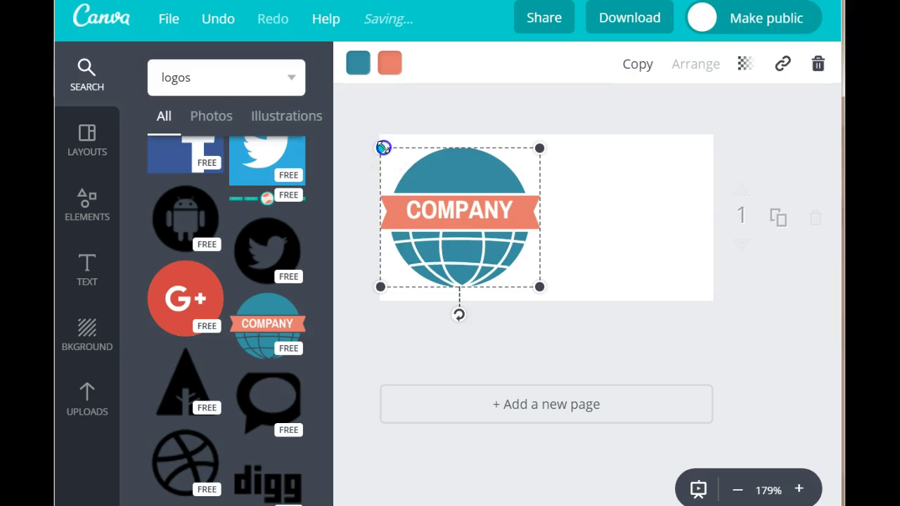
pyautogui.moveTo(383, 148); pyautogui.dragTo(379, 133)
pyautogui.moveTo(471, 211); pyautogui.dragTo(473, 204)
# Change the banner text from COMPANY to 'Blue Foot Scrub' and nudge the logo down
pyautogui.doubleClick(468, 205)
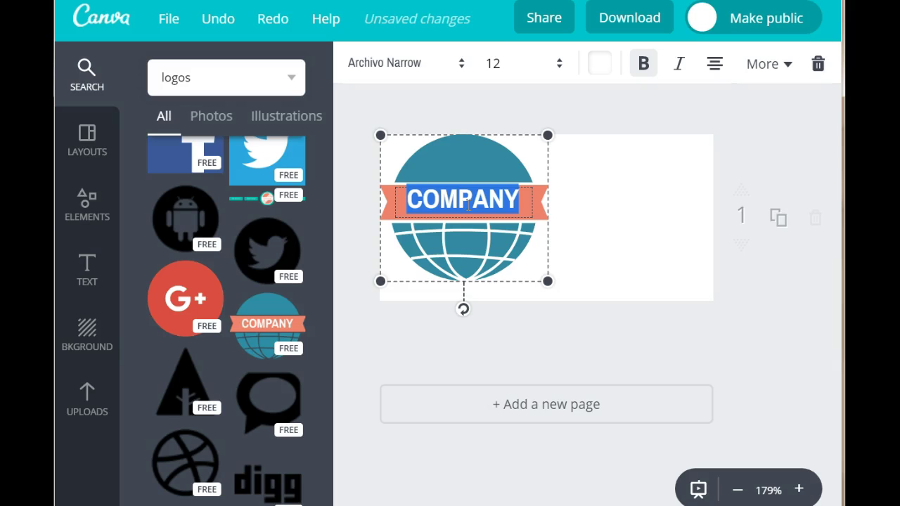
pyautogui.write('Blue Foot Scrub')
pyautogui.click(583, 212)
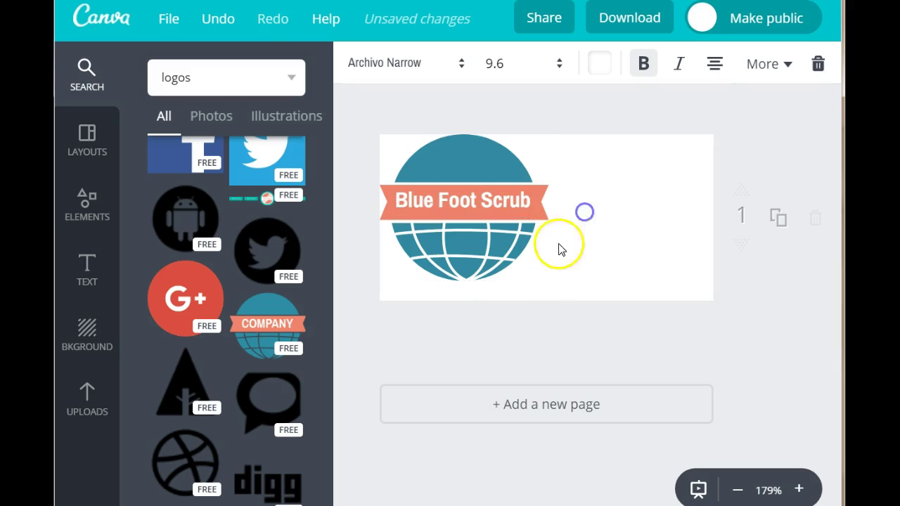
pyautogui.moveTo(477, 240); pyautogui.dragTo(480, 249)
# Recolour the teal globe logo red
pyautogui.click(610, 204)
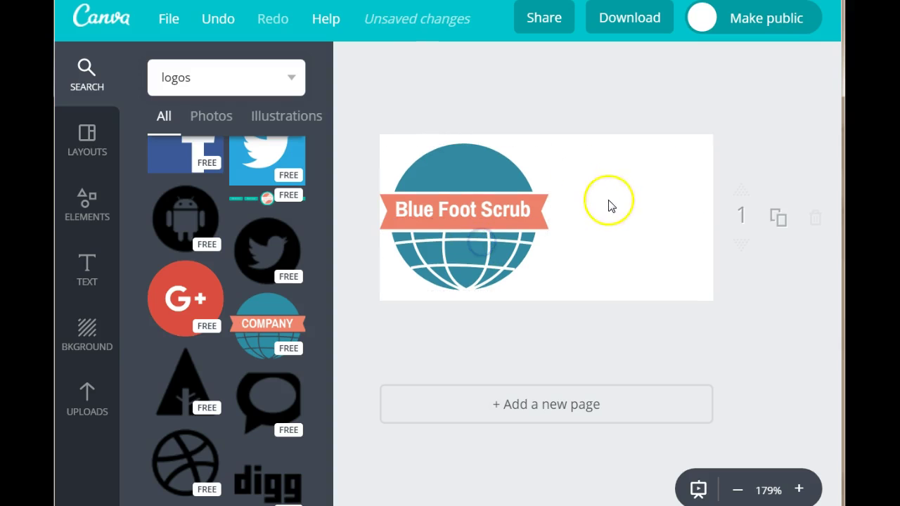
pyautogui.click(495, 169)
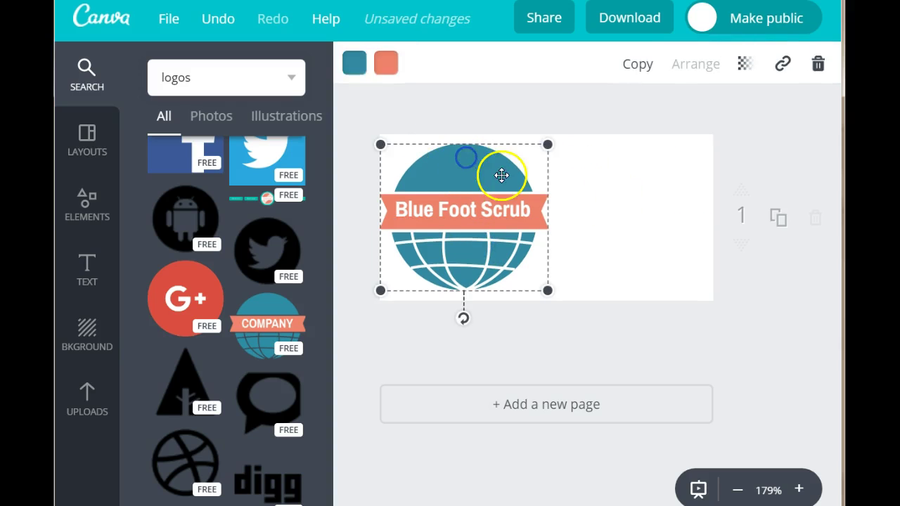
pyautogui.click(354, 62)
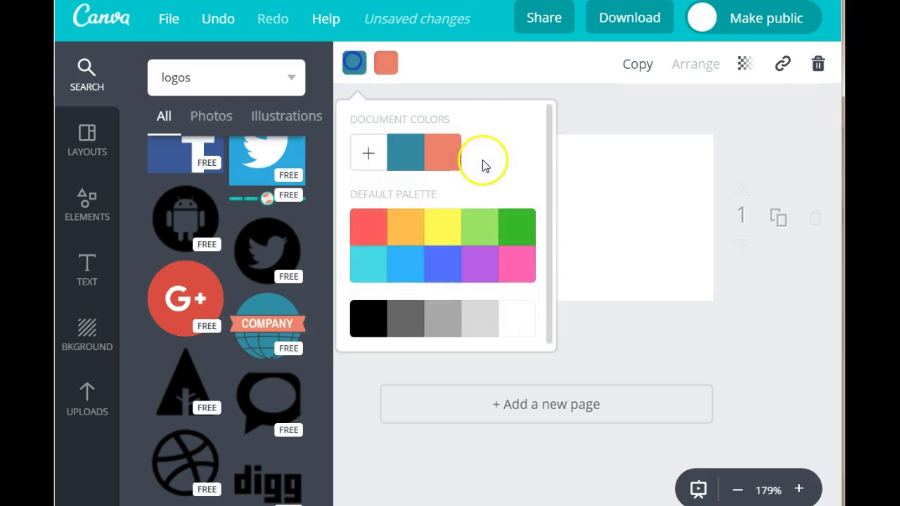
pyautogui.click(366, 222)
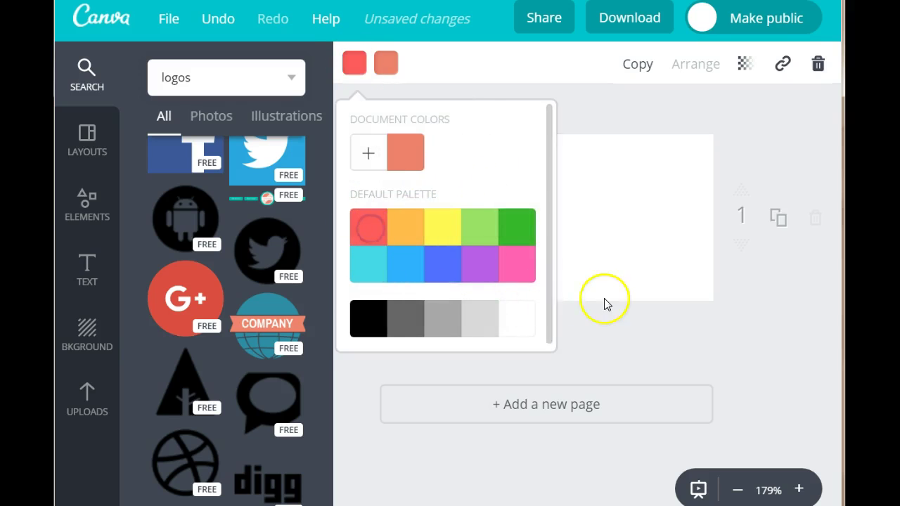
pyautogui.click(635, 306)
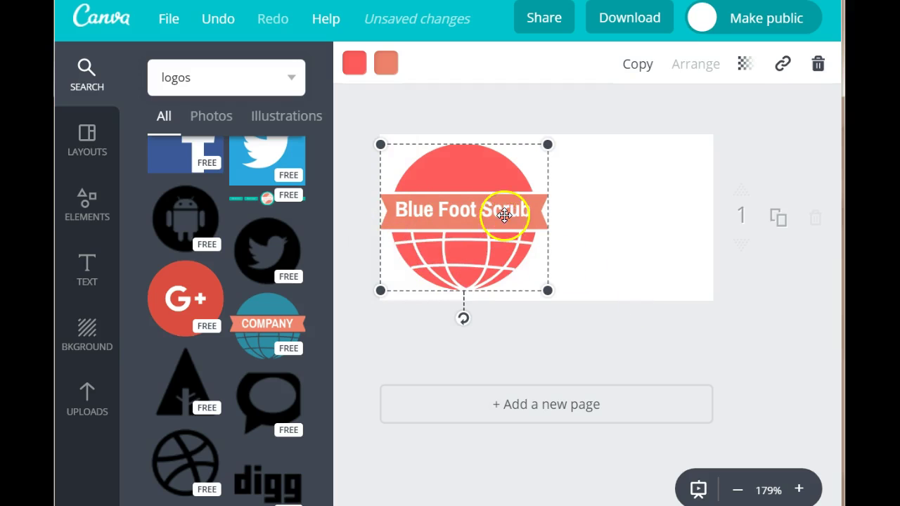
# Make the 'Blue Foot Scrub' banner text black
pyautogui.doubleClick(502, 211)
pyautogui.click(598, 65)
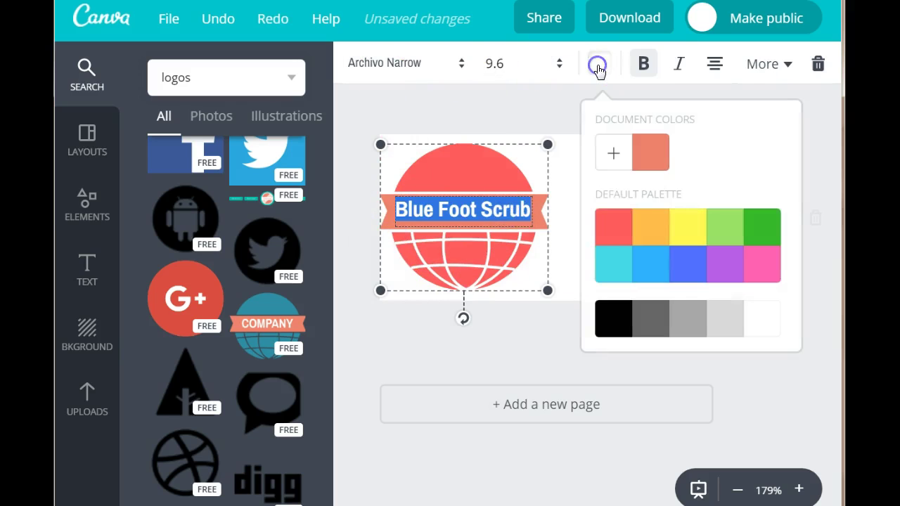
pyautogui.click(605, 325)
pyautogui.click(518, 328)
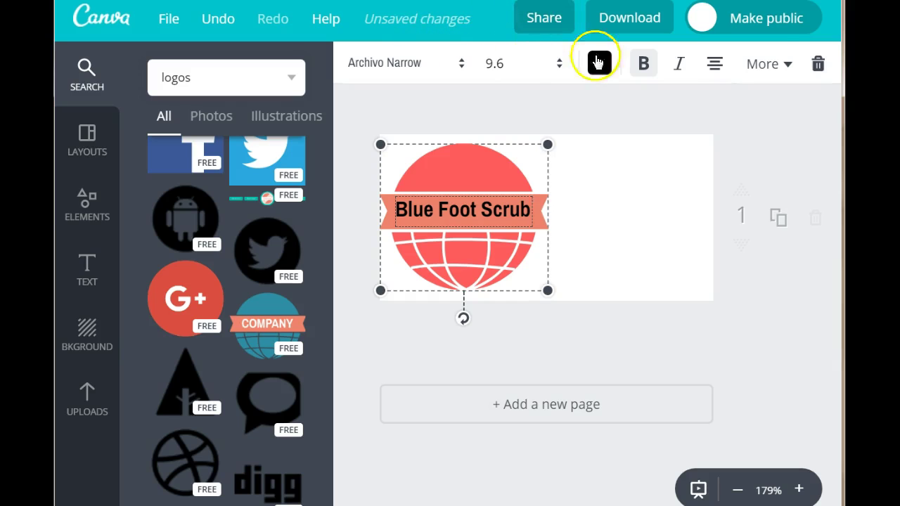
# Set the browser zoom to 125%
pyautogui.hotkey('alt', 'f')
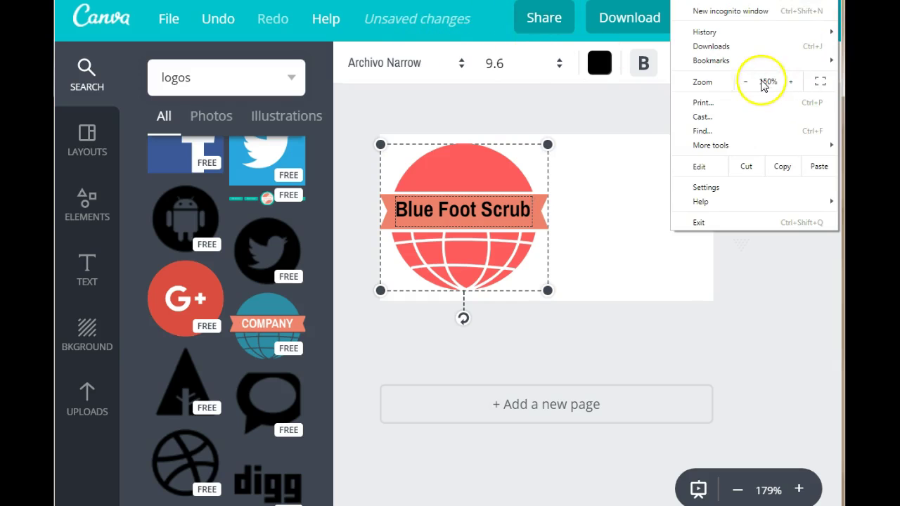
pyautogui.click(744, 82)
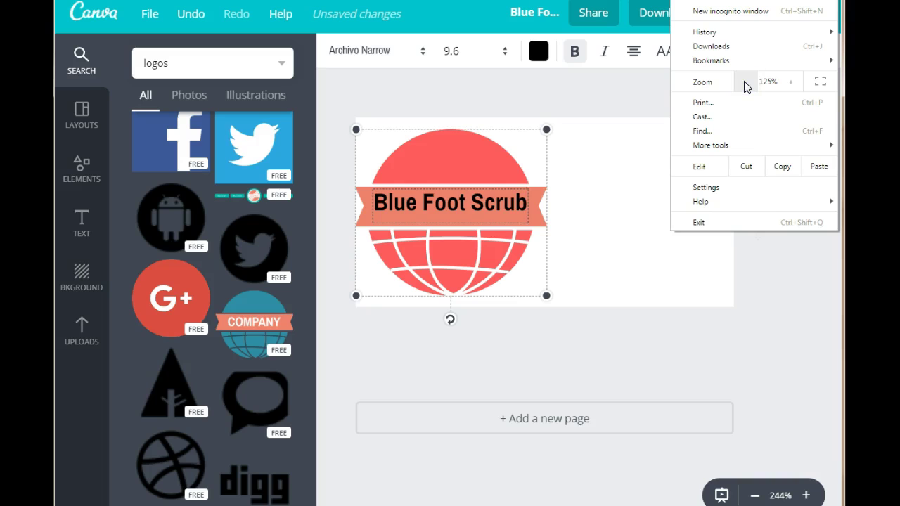
pyautogui.press('Escape')
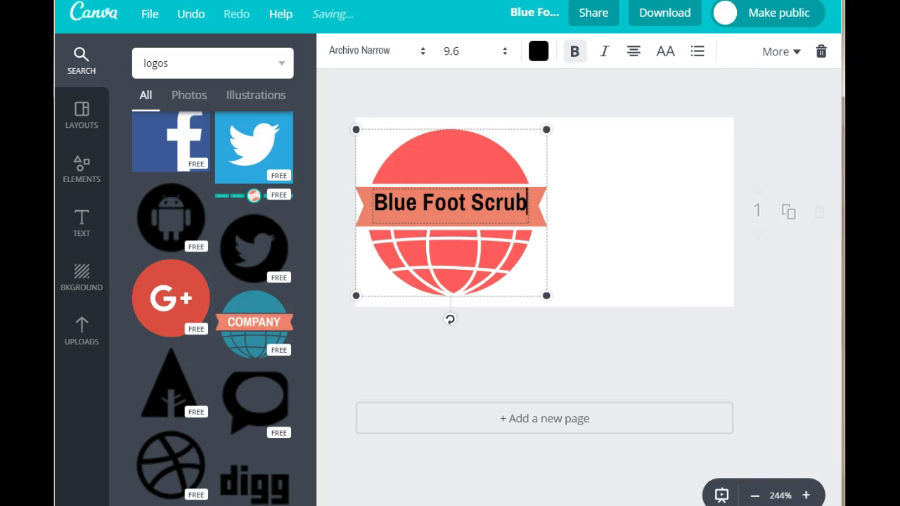
# Confirm the 'Blue Foot Scrub' design title and download the design as a PNG
pyautogui.click(535, 14)
pyautogui.click(501, 102)
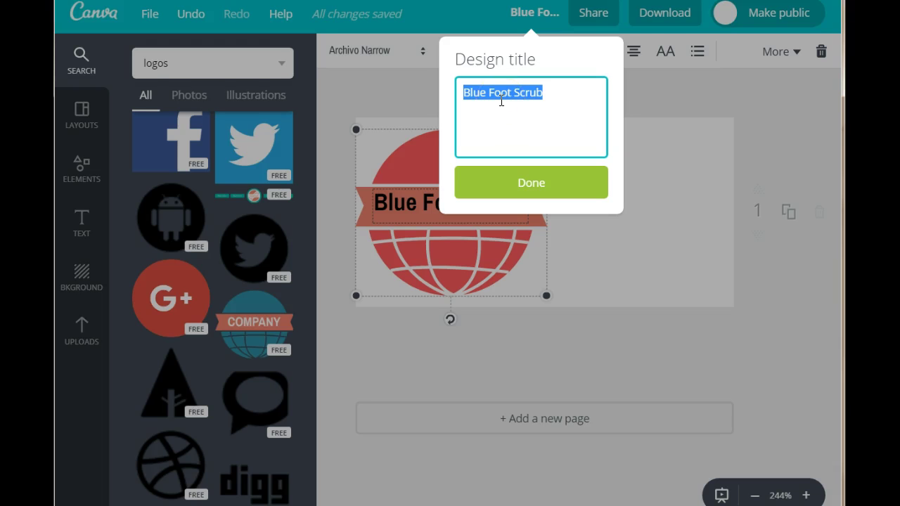
pyautogui.click(543, 188)
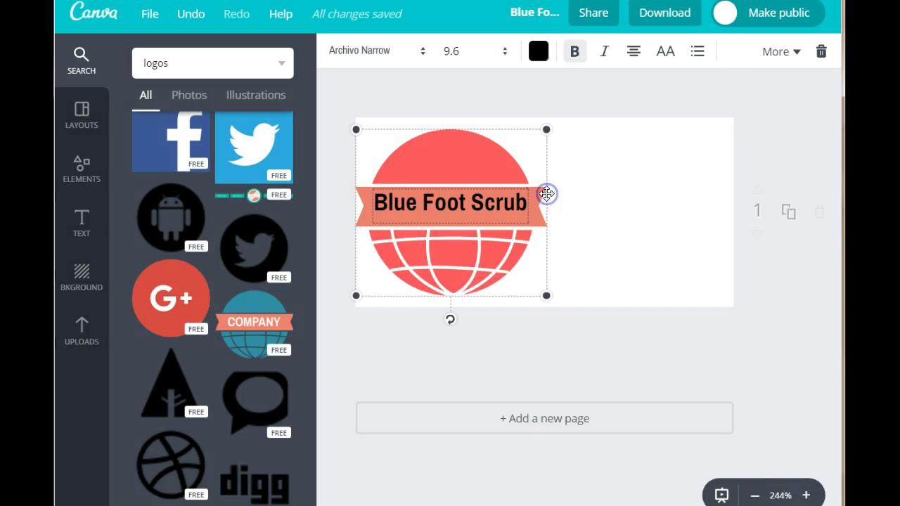
pyautogui.click(675, 17)
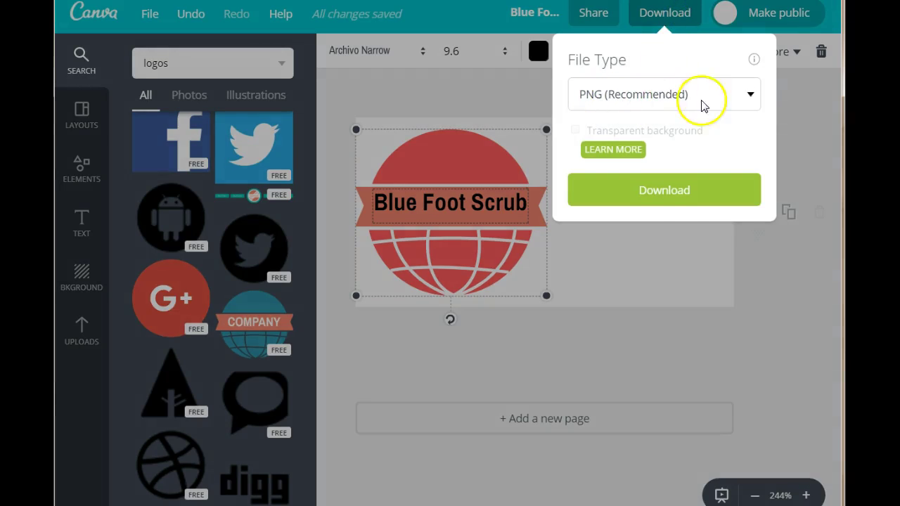
pyautogui.click(658, 197)
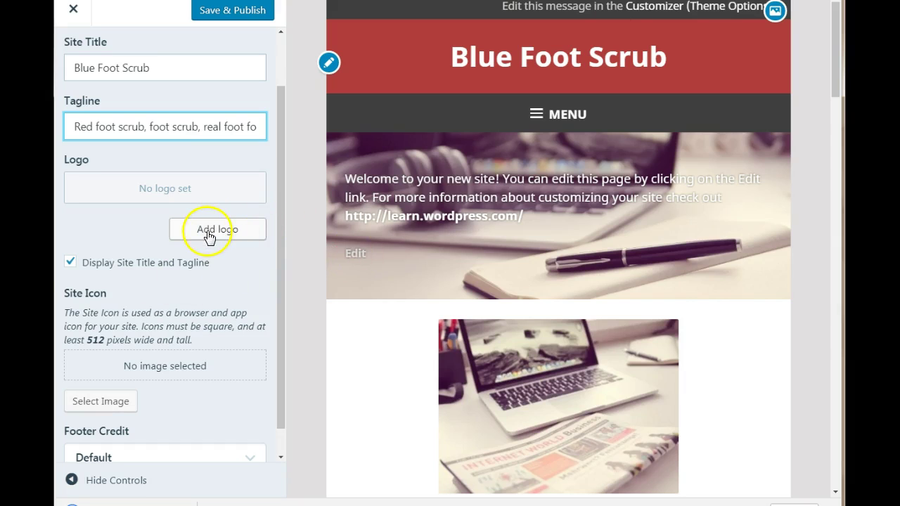
# Set blue-foot-scrub.png as the site logo with alt text 'blue foot scrub'
pyautogui.click(211, 231)
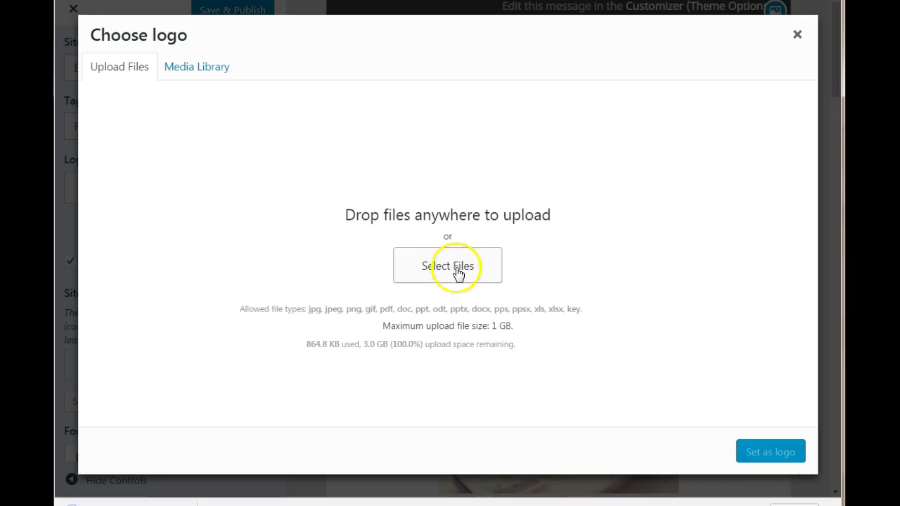
pyautogui.click(458, 272)
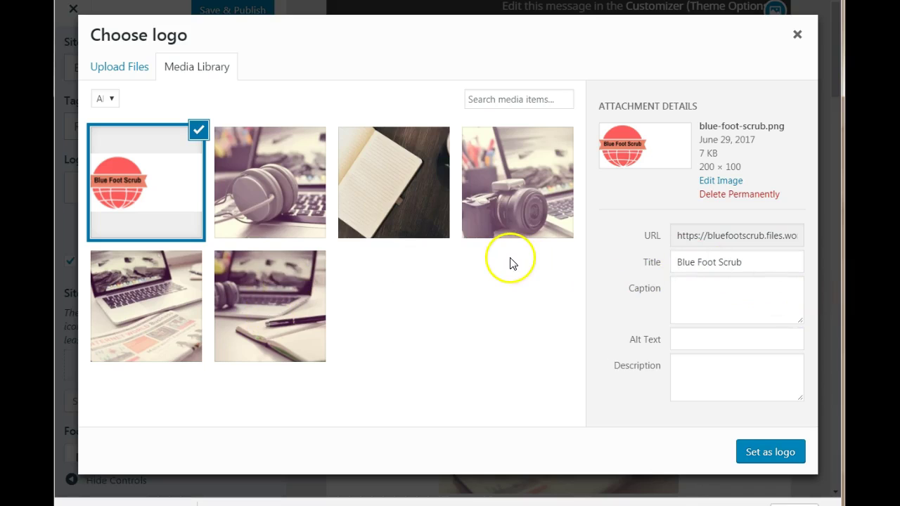
pyautogui.click(688, 334)
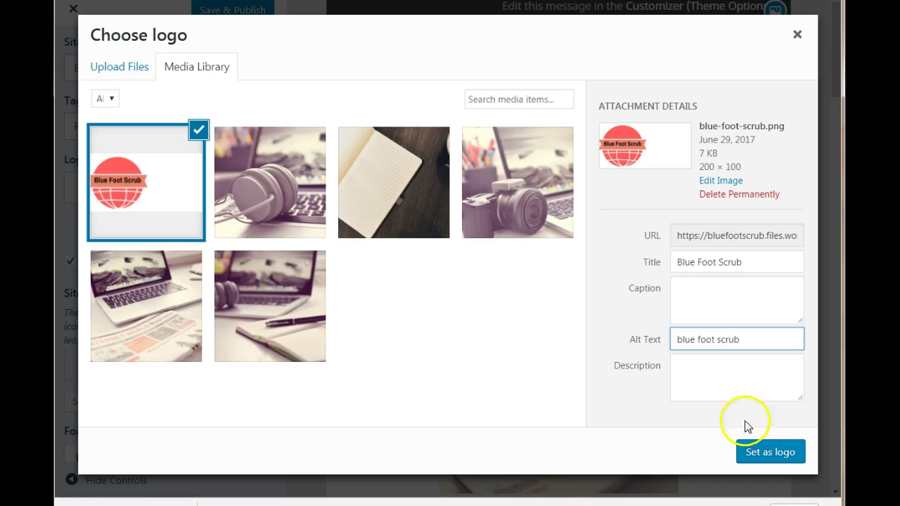
pyautogui.click(779, 450)
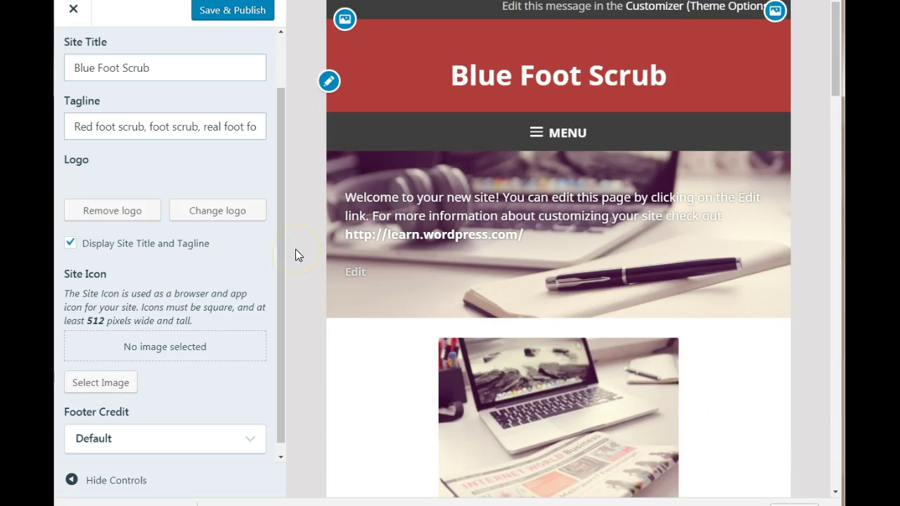
pyautogui.scroll(-2, 184, 349)
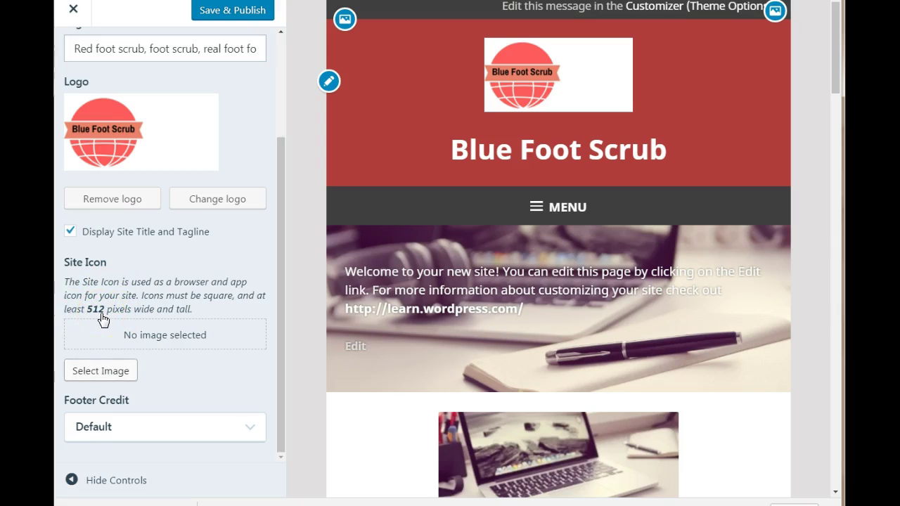
pyautogui.click(470, 44)
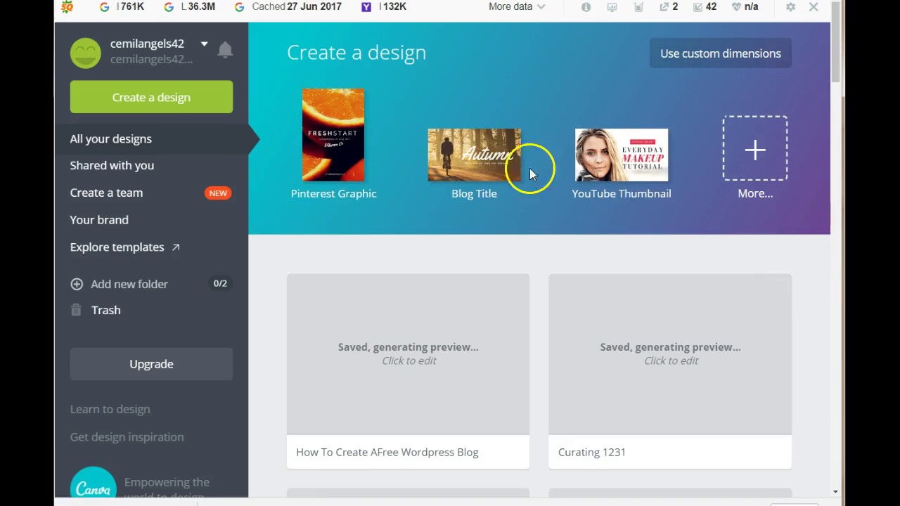
# Create a blank 512 × 512 px custom Canva design, leaving the unsaved page
pyautogui.click(716, 61)
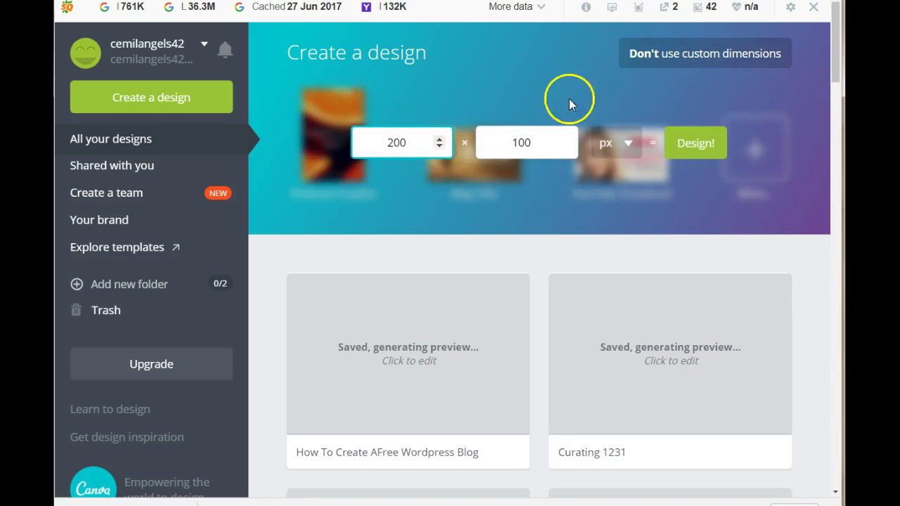
pyautogui.moveTo(421, 145); pyautogui.dragTo(357, 142)
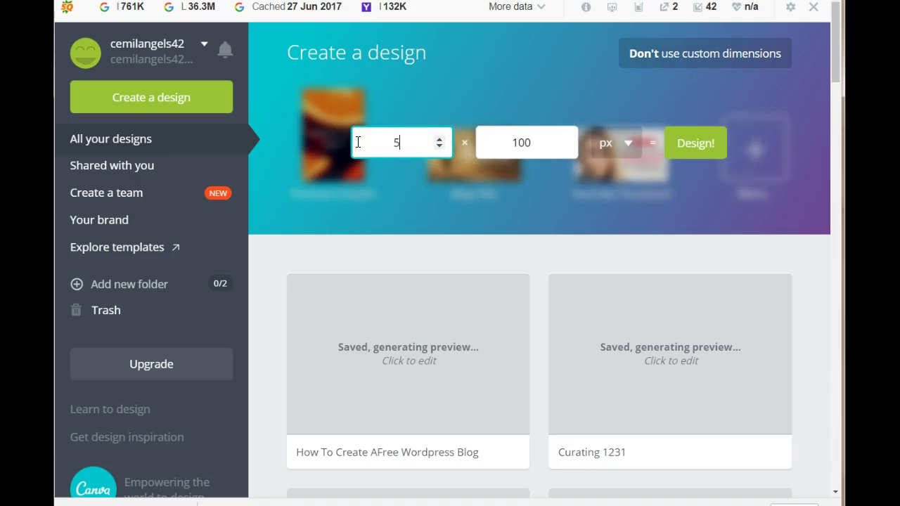
pyautogui.moveTo(546, 147); pyautogui.dragTo(455, 147)
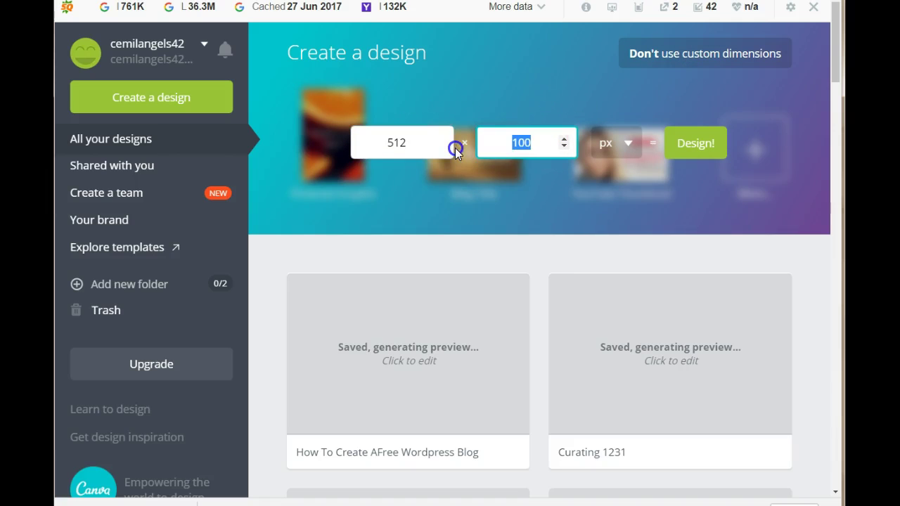
pyautogui.write('512')
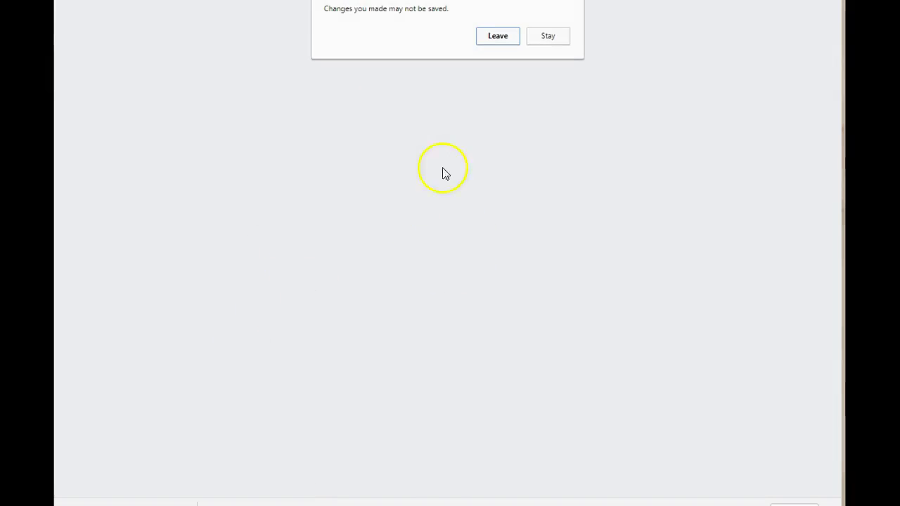
pyautogui.click(498, 36)
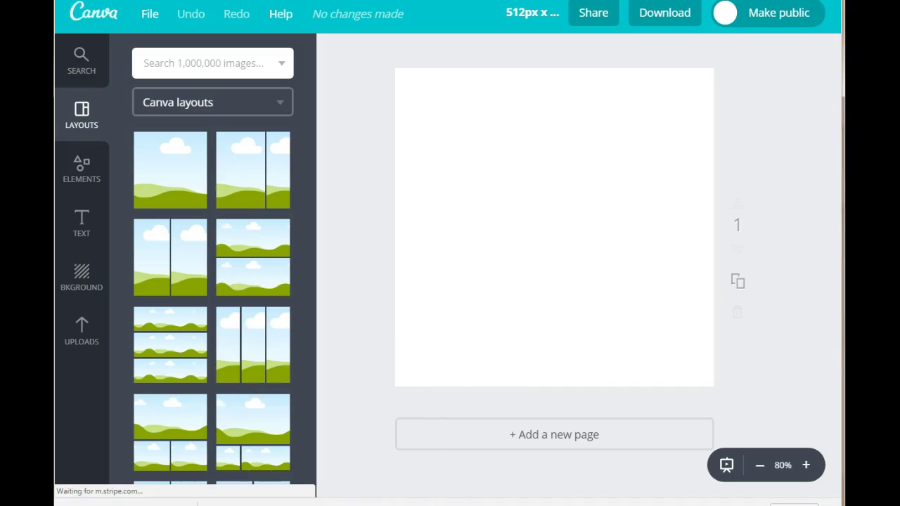
# Zoom the browser to 150% and search Canva elements for 'logos'
pyautogui.hotkey('alt', 'f')
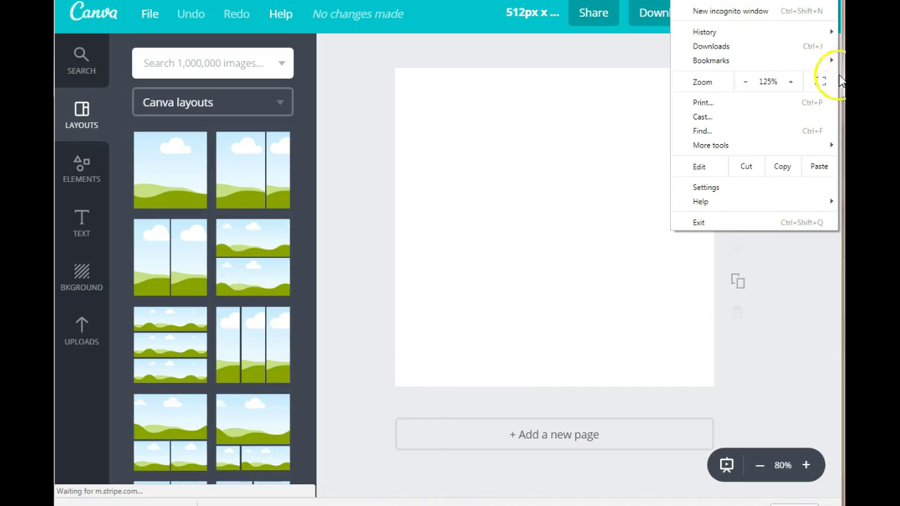
pyautogui.click(790, 82)
pyautogui.click(373, 266)
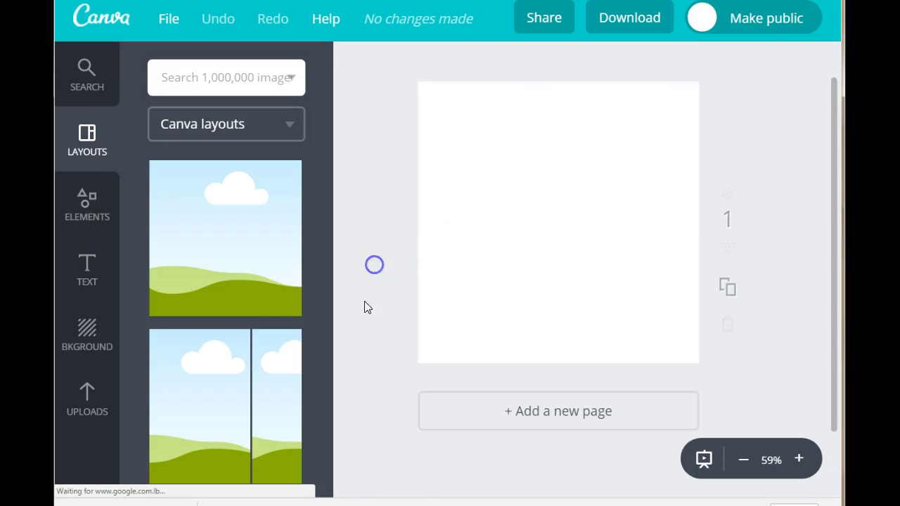
pyautogui.click(259, 83)
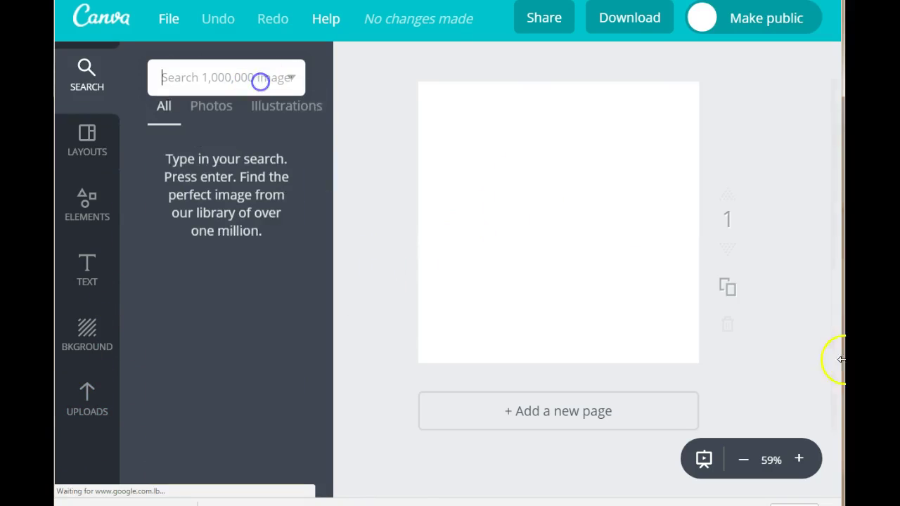
pyautogui.write('logos')
pyautogui.press('Return')
pyautogui.click(282, 305)
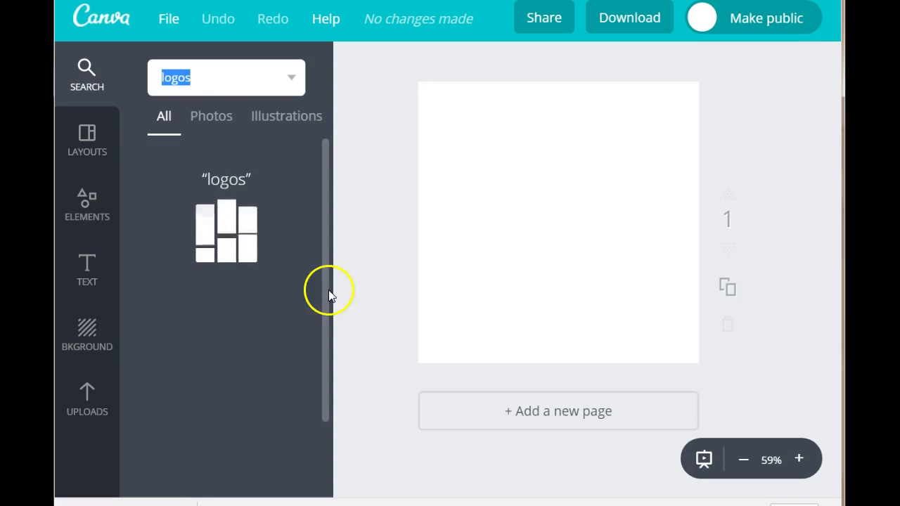
# Place the globe COMPANY logo on the page, enlarged and centred
pyautogui.scroll(-3, 225, 304)
pyautogui.scroll(-3, 225, 304)
pyautogui.moveTo(288, 177); pyautogui.dragTo(626, 185)
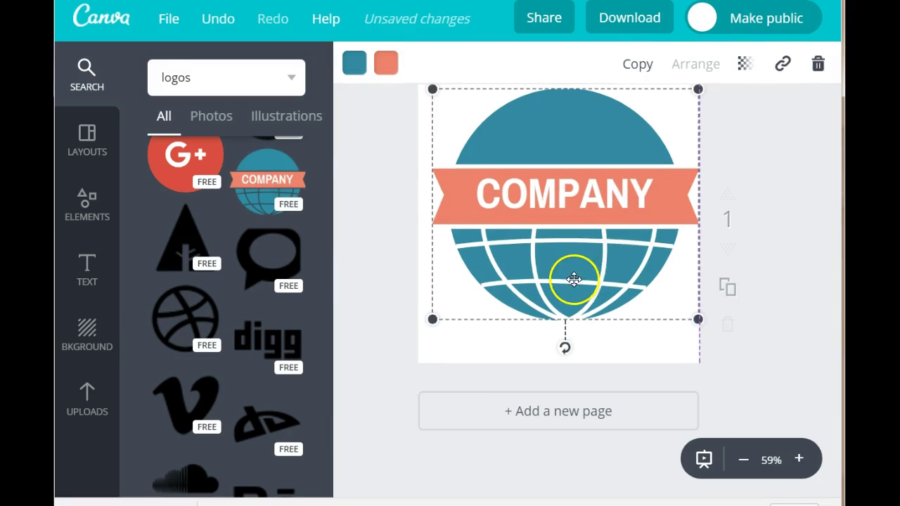
pyautogui.moveTo(572, 275)
pyautogui.mouseDown()
pyautogui.moveTo(582, 259)
pyautogui.moveTo(580, 267)
pyautogui.mouseUp()
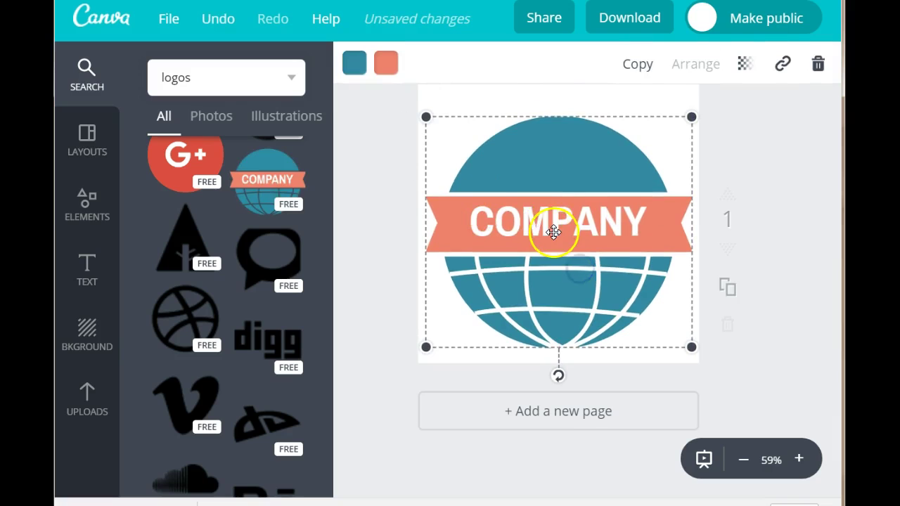
pyautogui.scroll(1, 554, 231)
pyautogui.moveTo(425, 158); pyautogui.dragTo(404, 140)
pyautogui.moveTo(609, 299); pyautogui.dragTo(621, 298)
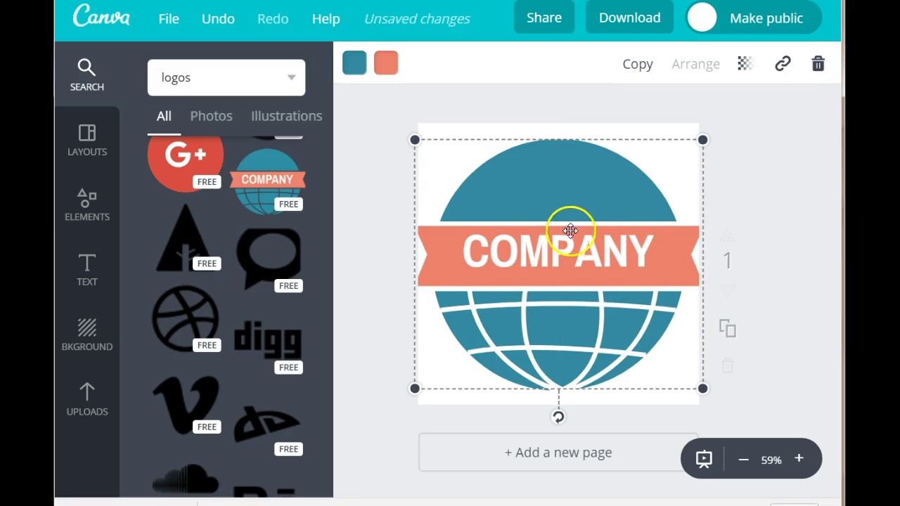
pyautogui.moveTo(553, 219); pyautogui.dragTo(554, 210)
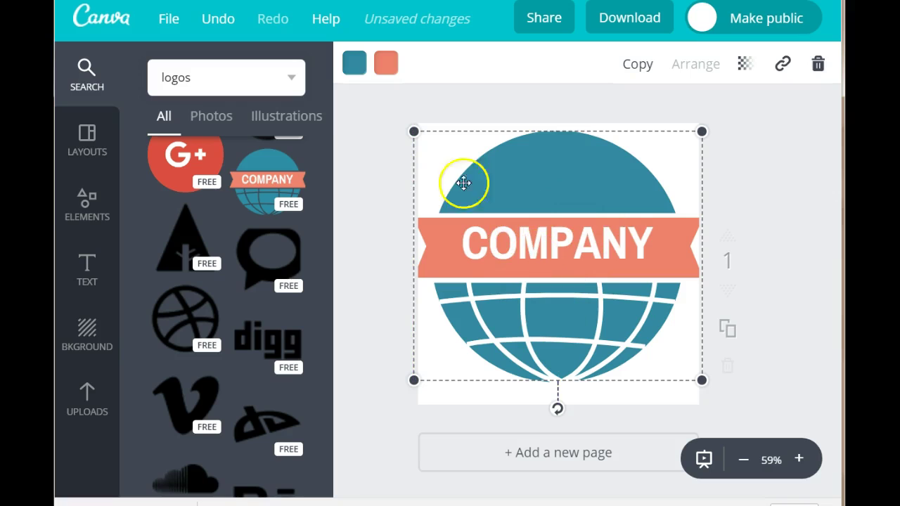
# Turn the globe red and change the banner text to 'Blue Foot Scrub'
pyautogui.click(354, 63)
pyautogui.click(369, 225)
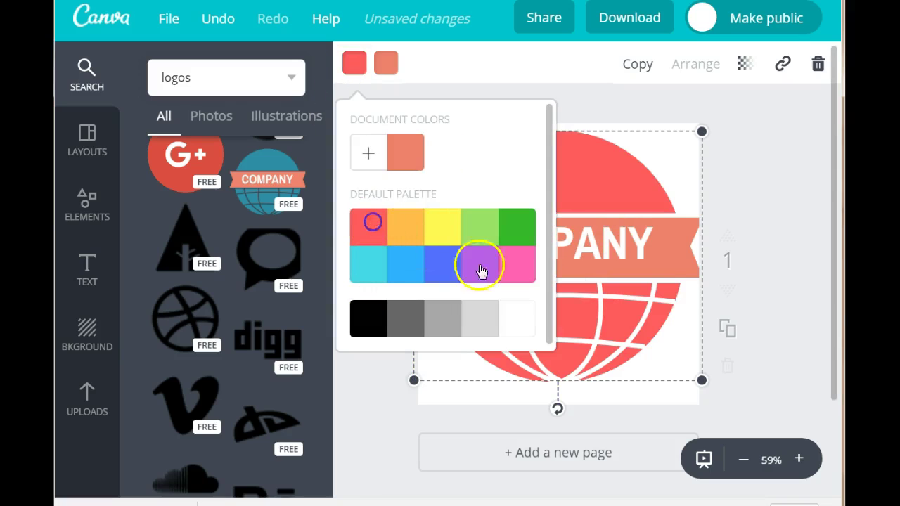
pyautogui.click(612, 241)
pyautogui.click(610, 244)
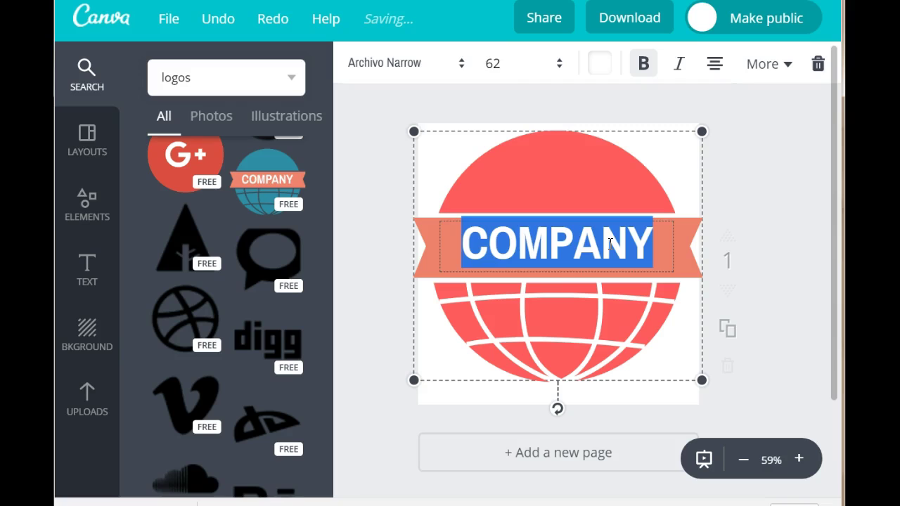
pyautogui.write('Blue F')
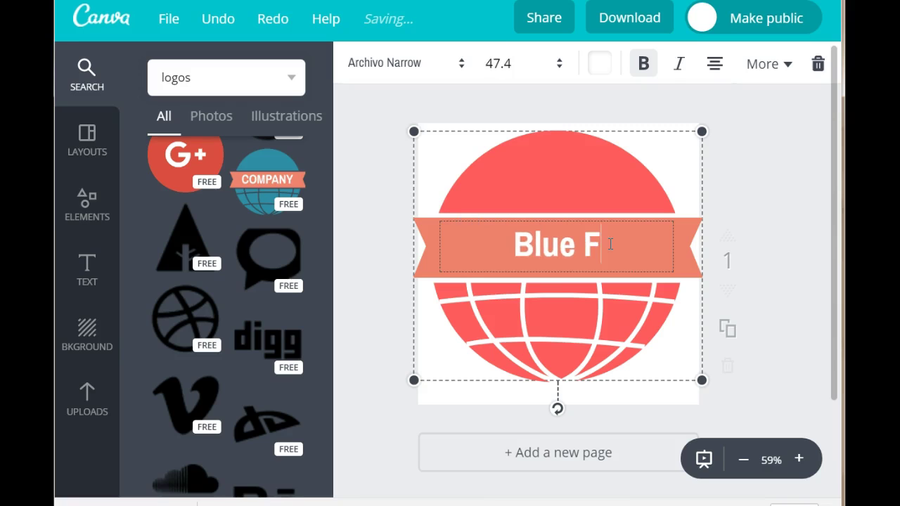
pyautogui.write('oot Sc')
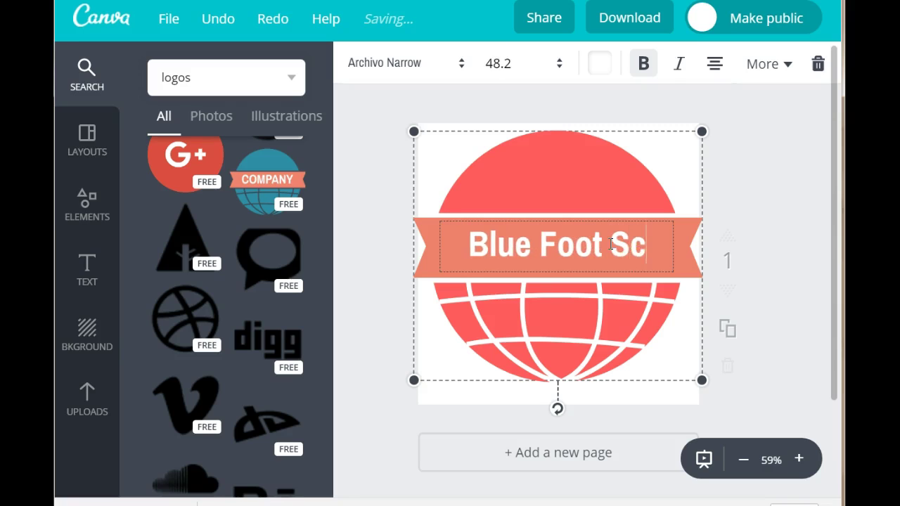
pyautogui.write('rub')
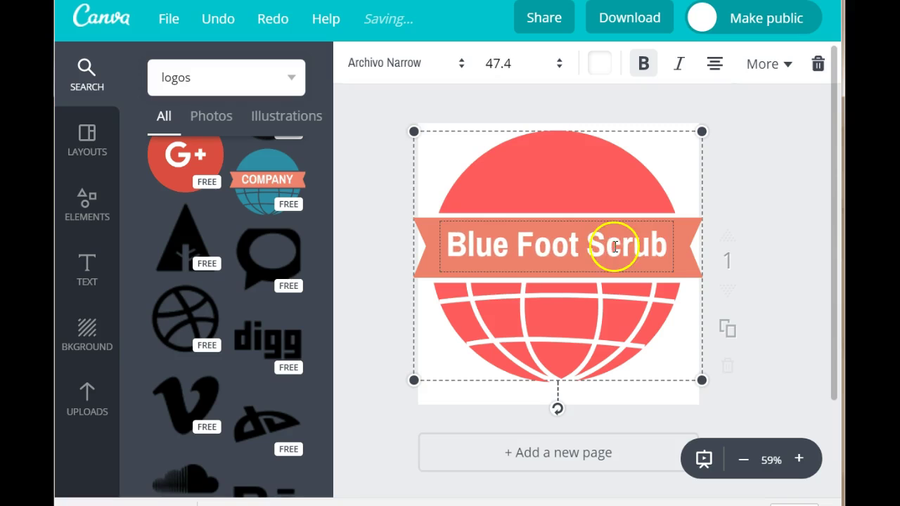
# Make the banner text black and download the design as a PNG
pyautogui.click(600, 62)
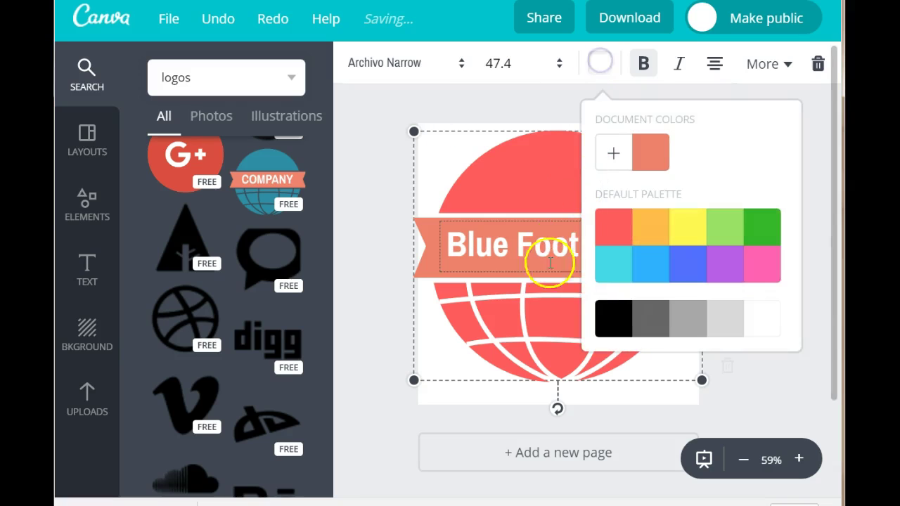
pyautogui.click(609, 320)
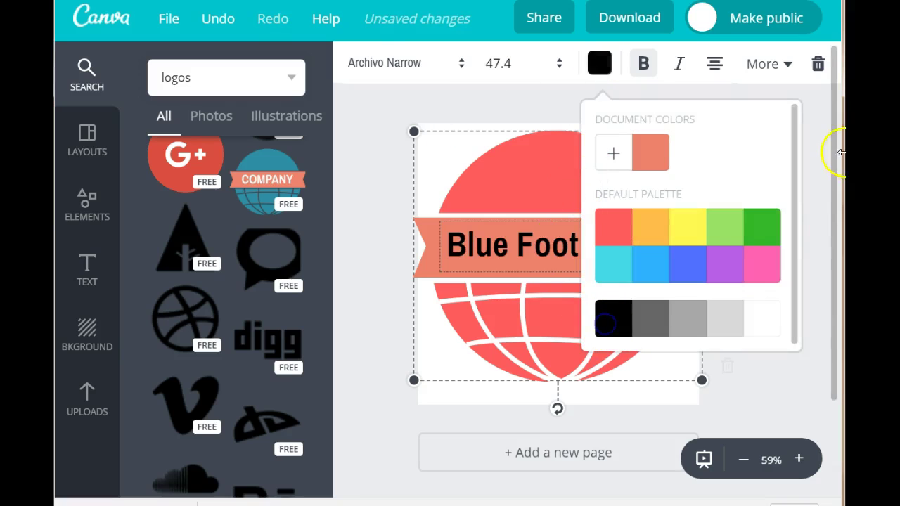
pyautogui.click(633, 21)
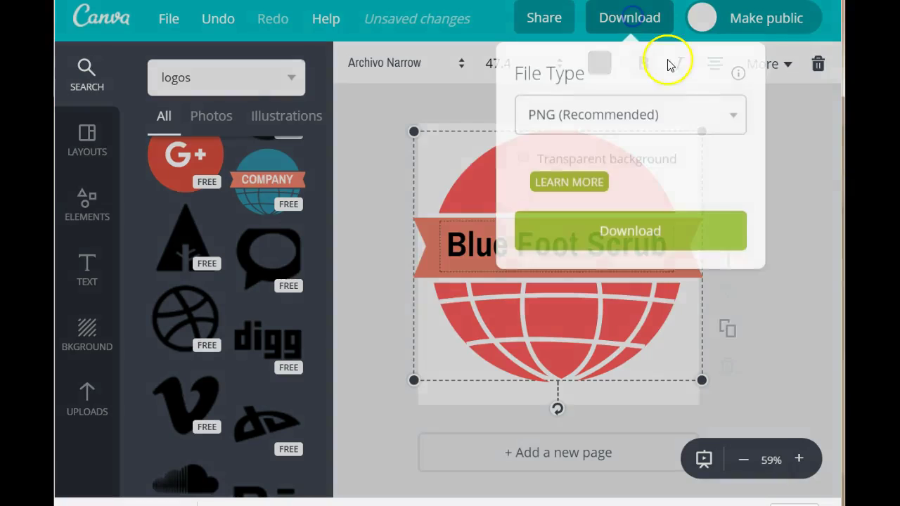
pyautogui.click(633, 247)
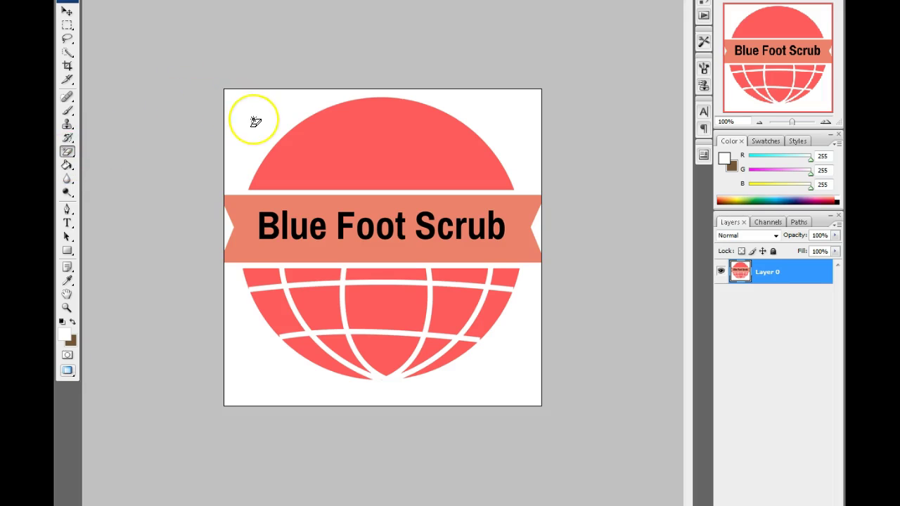
# Erase the white background above, below and at both banner ends with the Magic Eraser
pyautogui.click(255, 122)
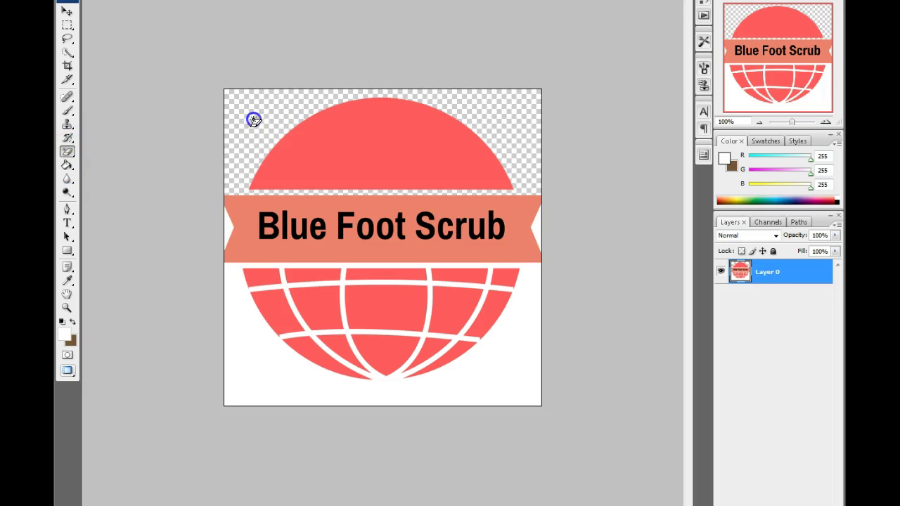
pyautogui.click(520, 379)
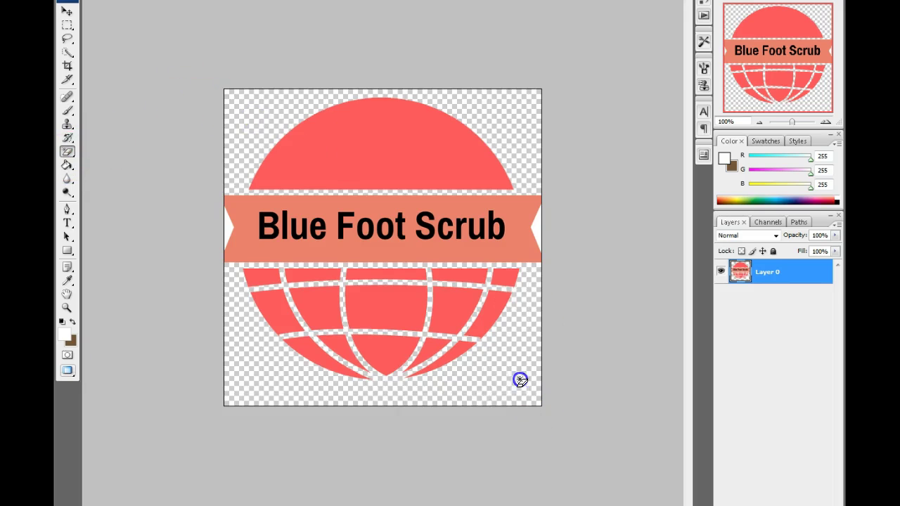
pyautogui.click(537, 228)
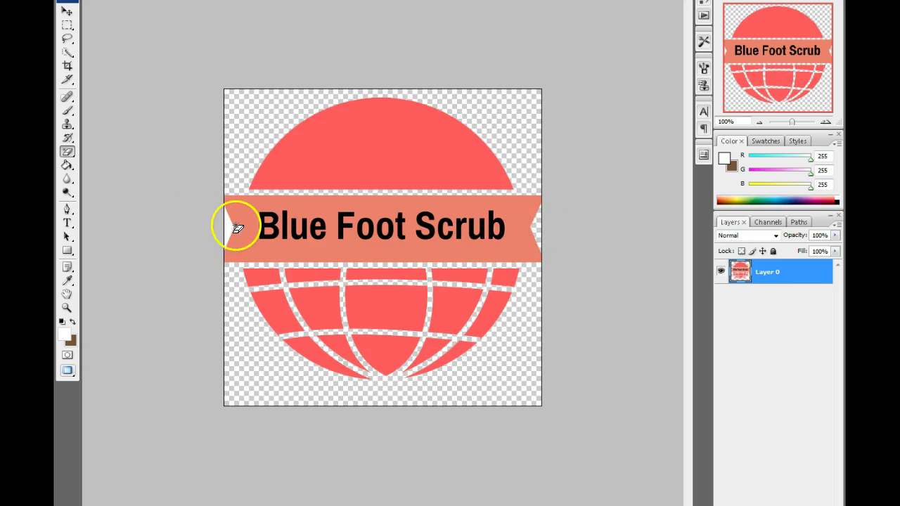
pyautogui.click(231, 230)
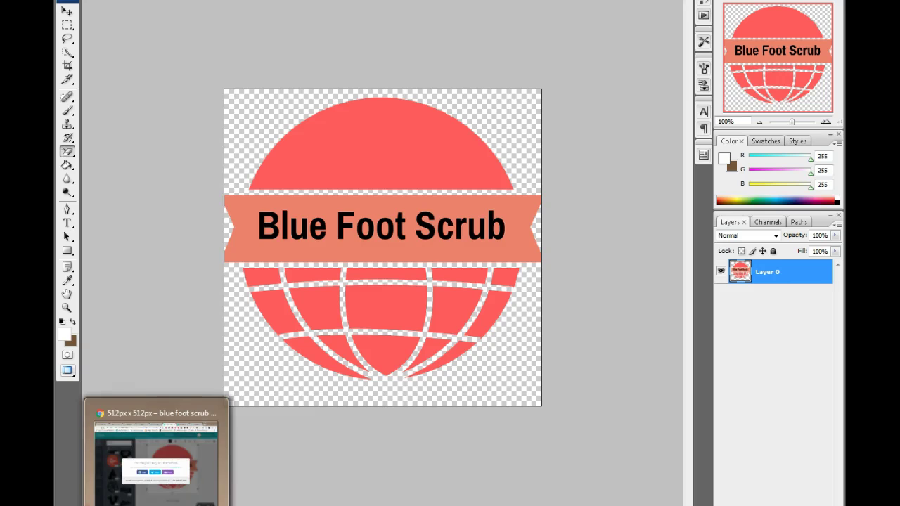
# Save the transparent logo as PNG, replacing blue foot scrub 1.png
pyautogui.click(157, 505)
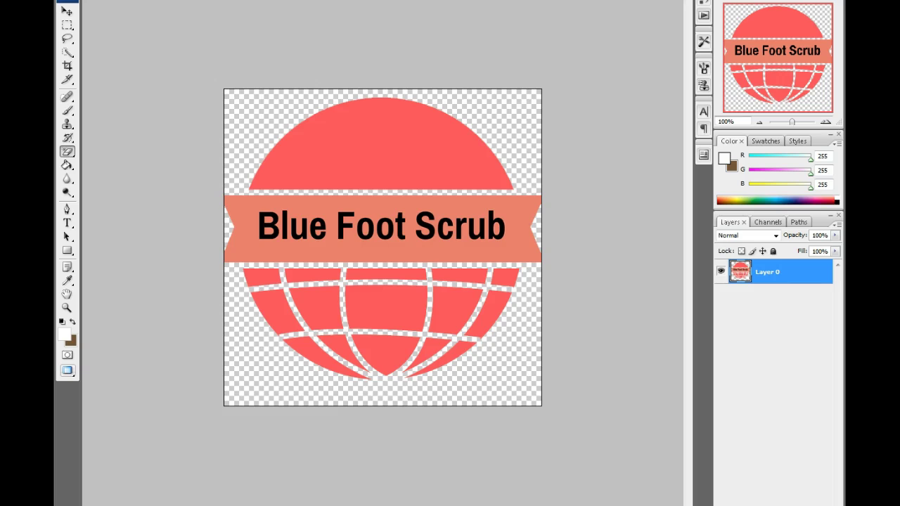
pyautogui.click(78, 1)
pyautogui.click(82, 99)
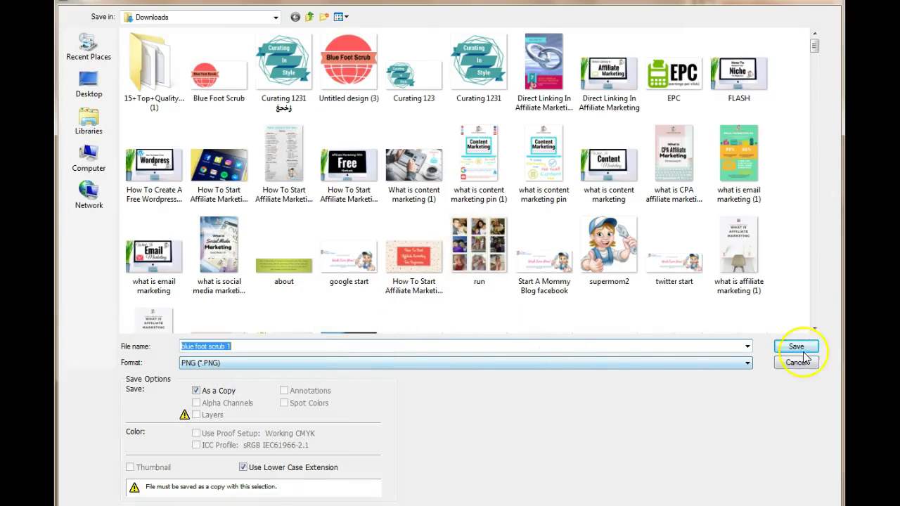
pyautogui.click(795, 346)
pyautogui.click(487, 239)
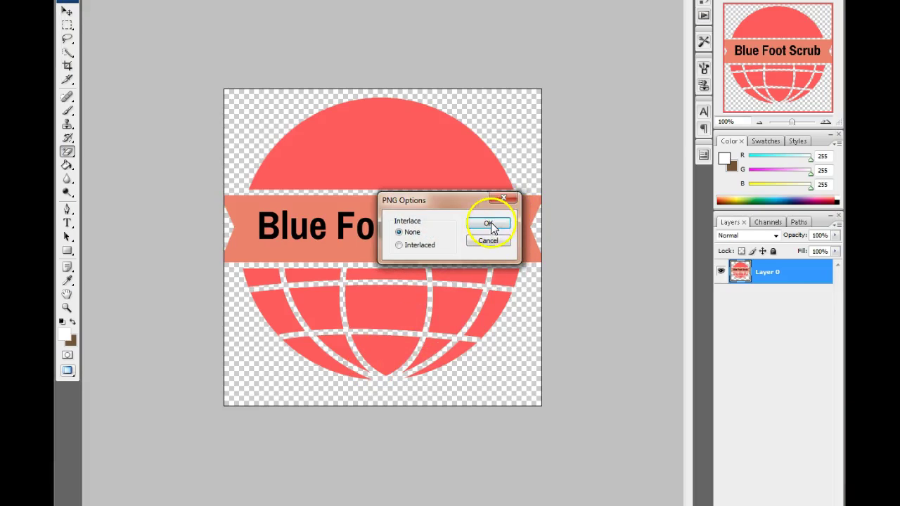
pyautogui.click(491, 223)
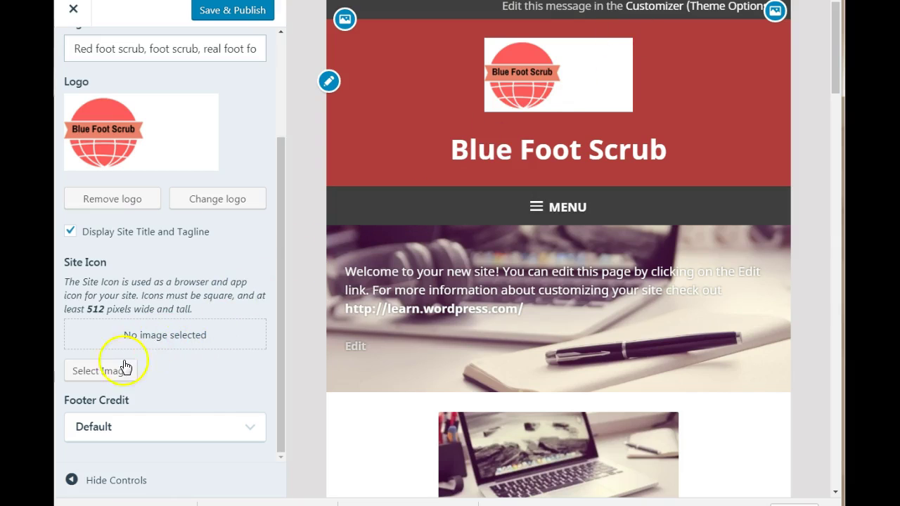
# Upload blue foot scrub 1.png and select it as the site icon
pyautogui.click(98, 371)
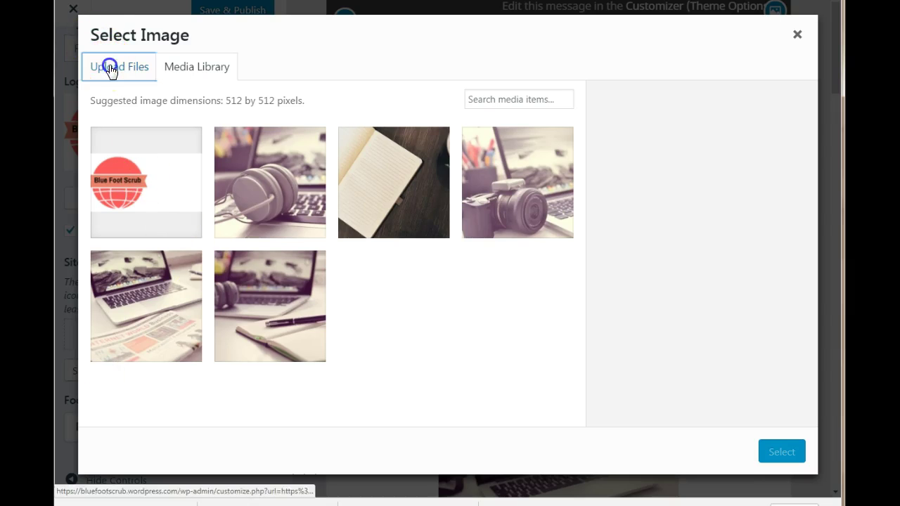
pyautogui.click(110, 66)
pyautogui.click(450, 263)
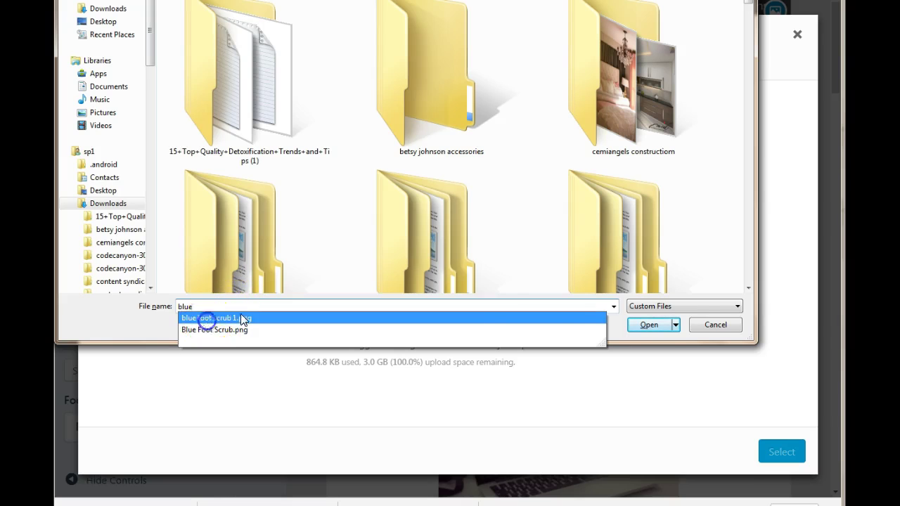
pyautogui.click(207, 319)
pyautogui.click(653, 325)
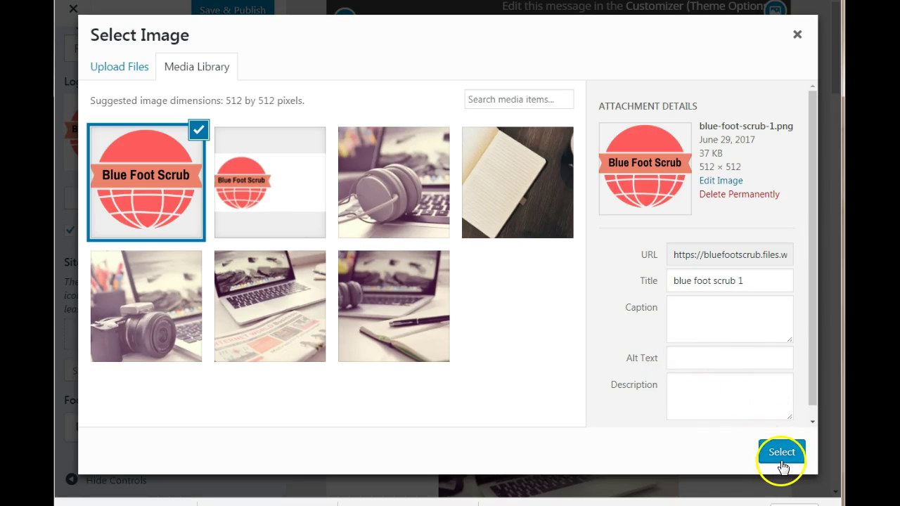
pyautogui.click(782, 458)
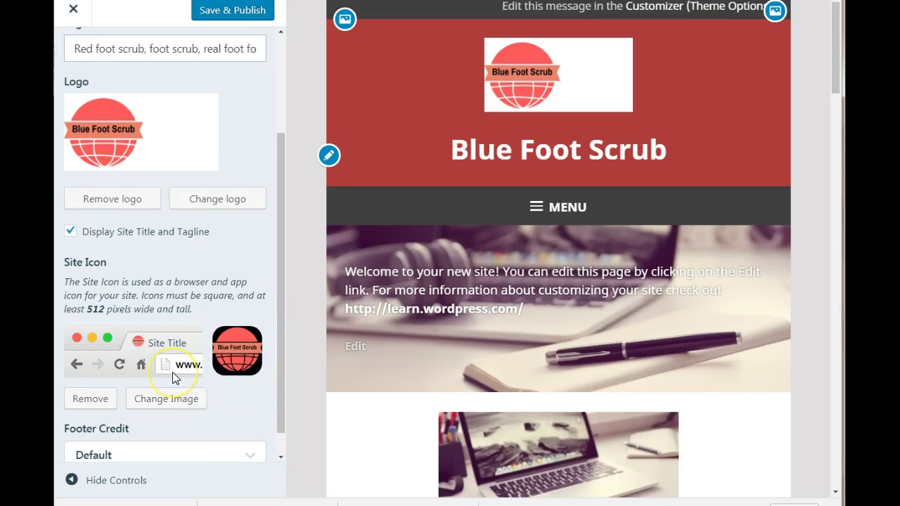
# Keep the footer credit at Default and Save & Publish the Customizer changes
pyautogui.scroll(-1, 172, 372)
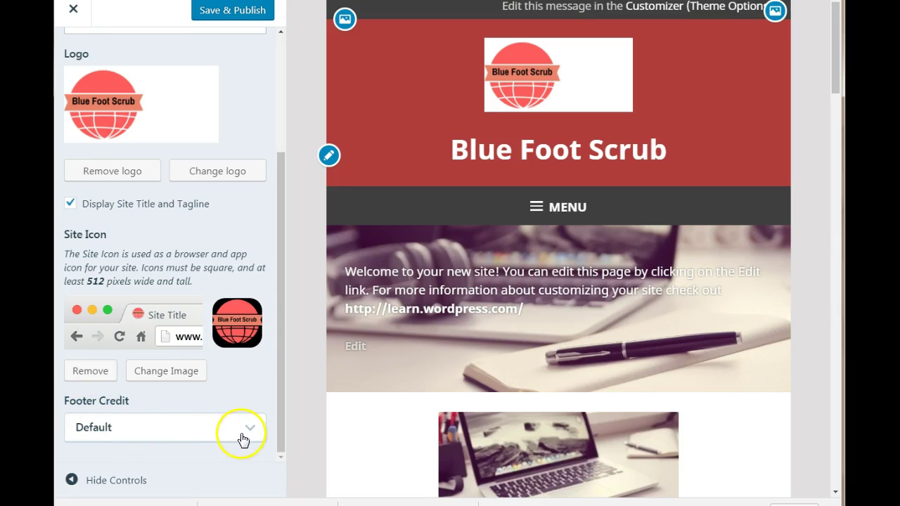
pyautogui.scroll(-10, 682, 303)
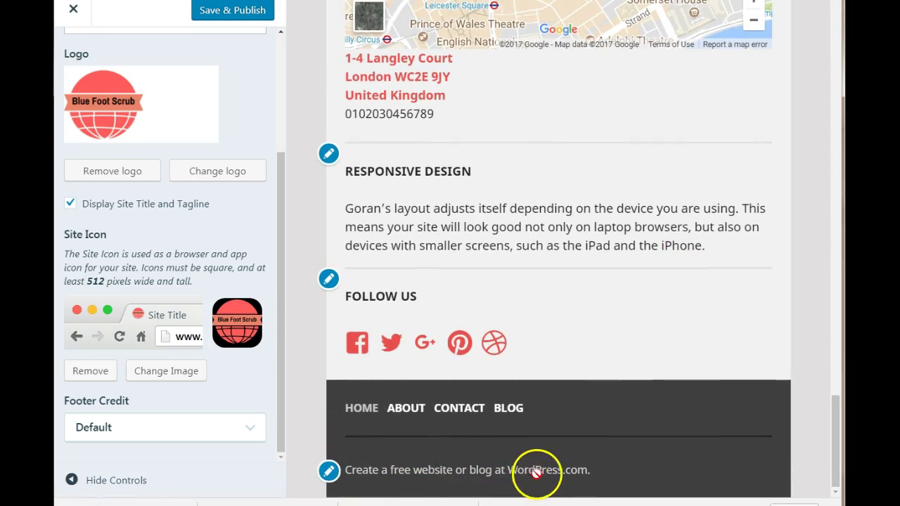
pyautogui.click(246, 437)
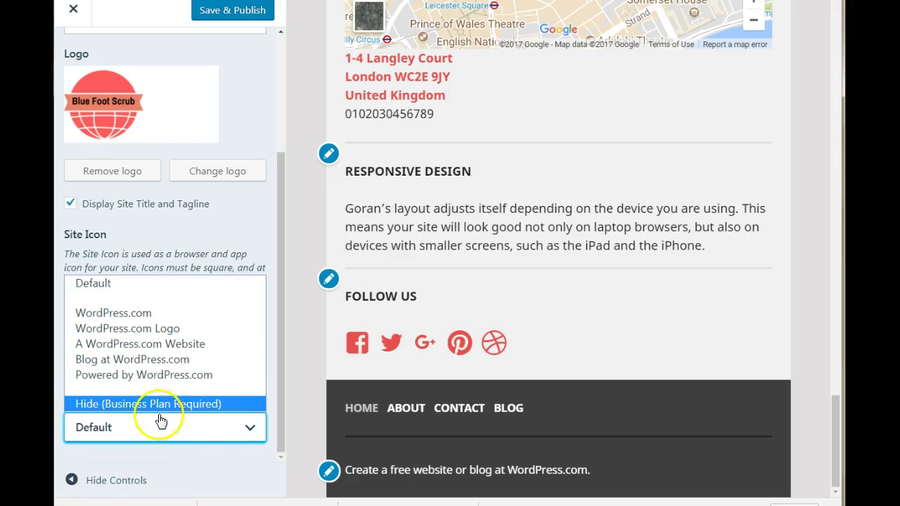
pyautogui.click(222, 429)
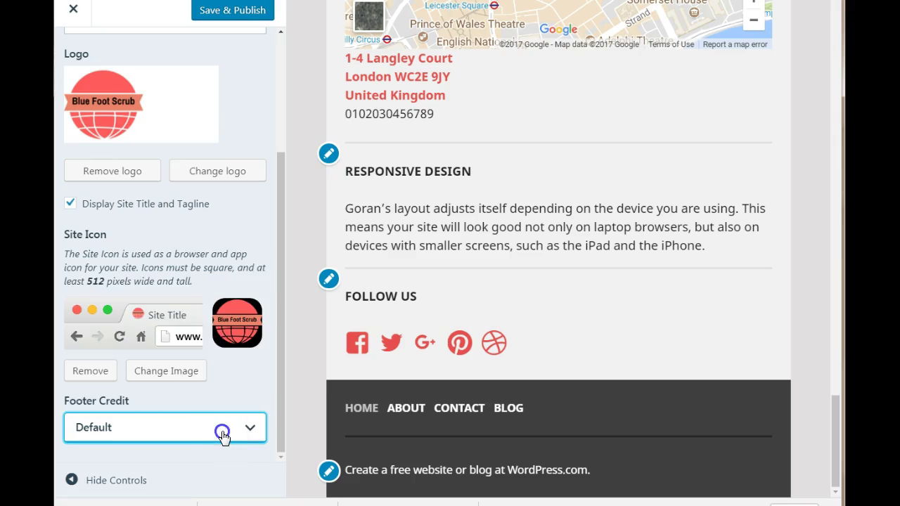
pyautogui.click(229, 20)
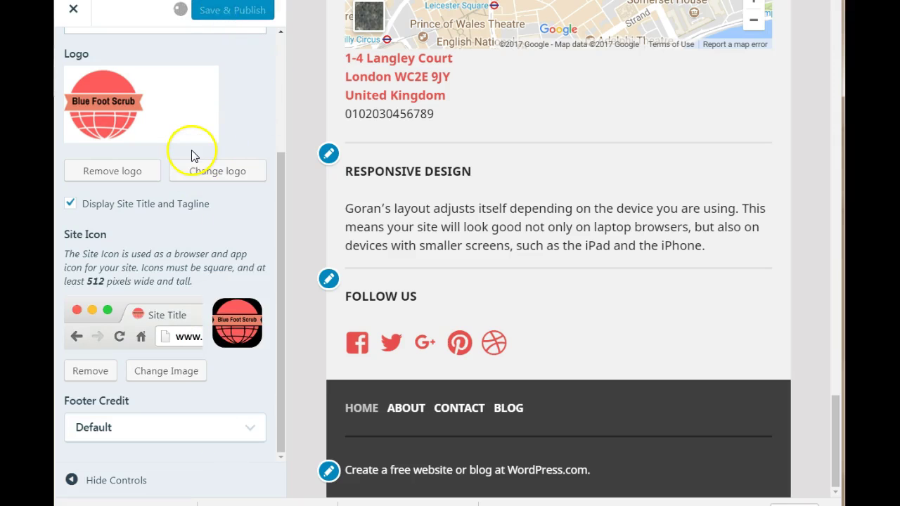